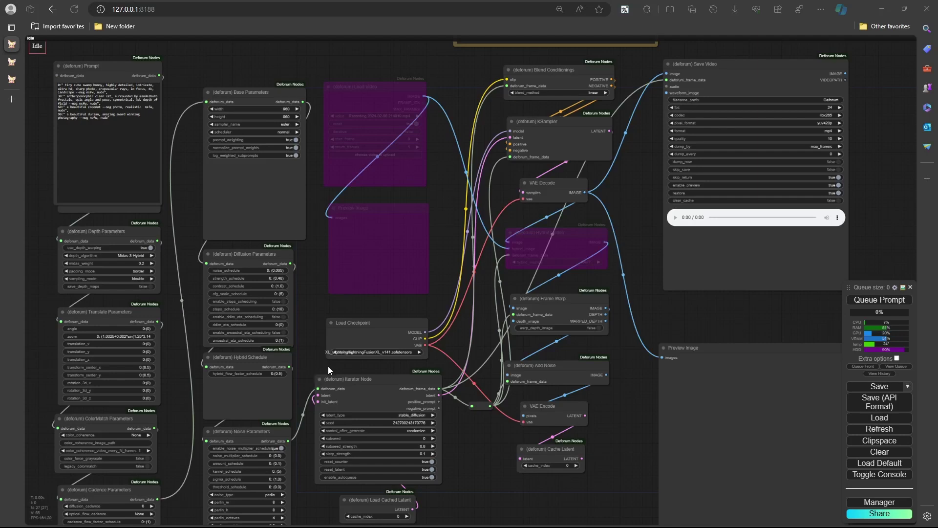
Step: Search the ComfyUI Manager's custom node list for "deforum"
left_click_drag(444, 293, 482, 283)
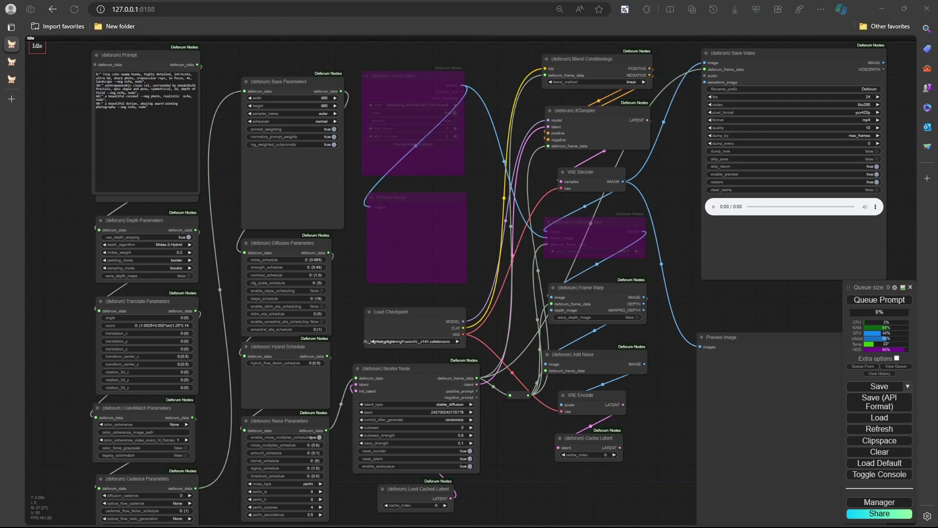
left_click_drag(0, 146, 442, 87)
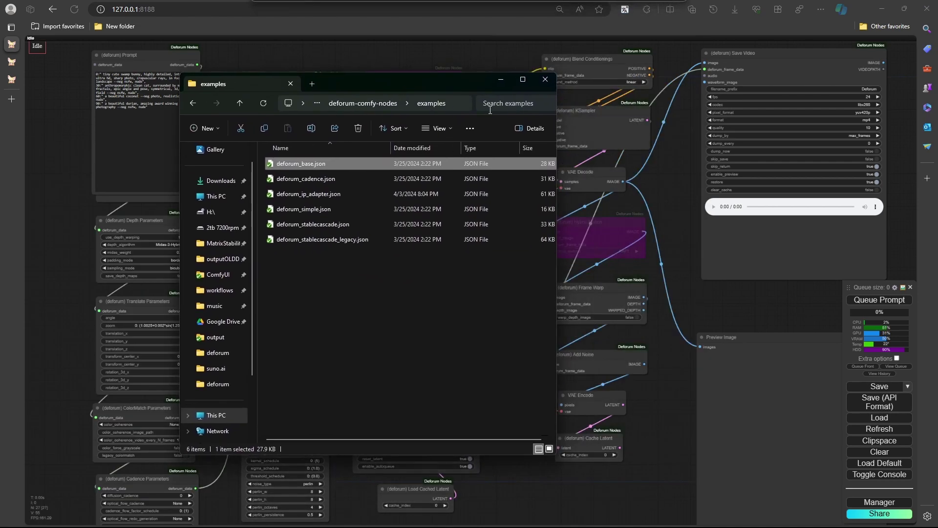
left_click(879, 502)
left_click(455, 213)
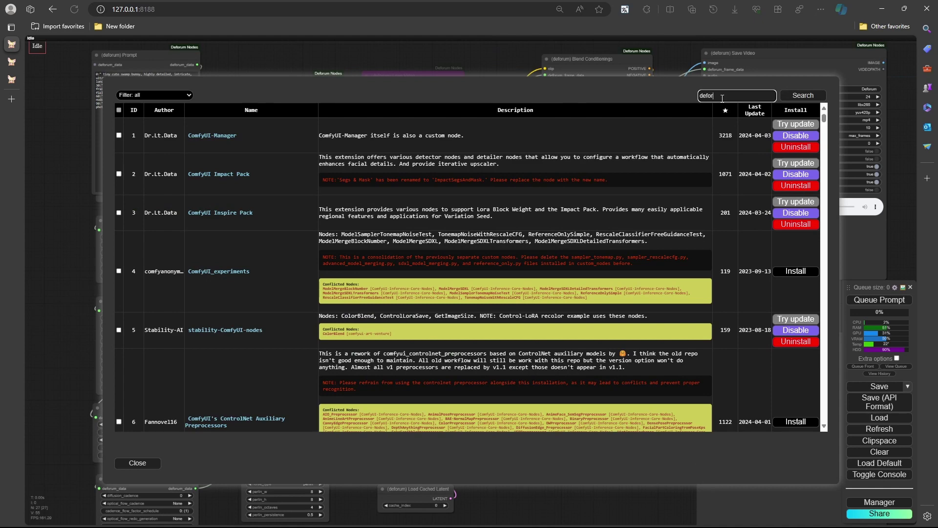
key("Return")
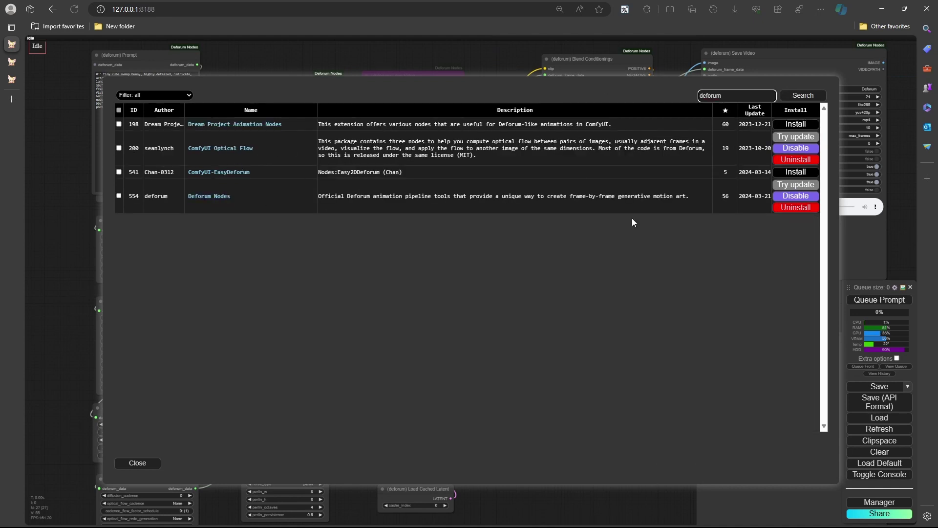
Step: Open the Deforum Nodes GitHub repository in a new tab and read its README on installation, recommended custom nodes and usage
right_click(216, 202)
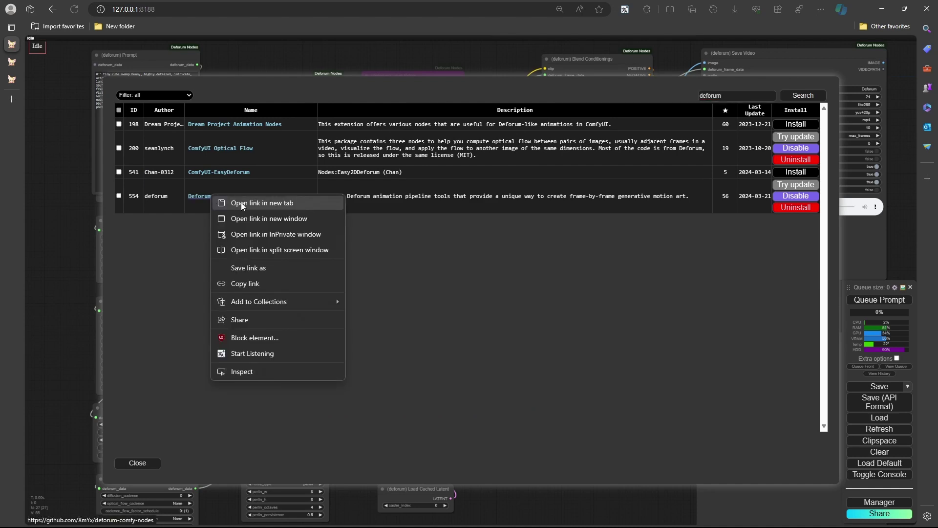
left_click(241, 203)
left_click(16, 63)
scroll(477, 260, "down", 2)
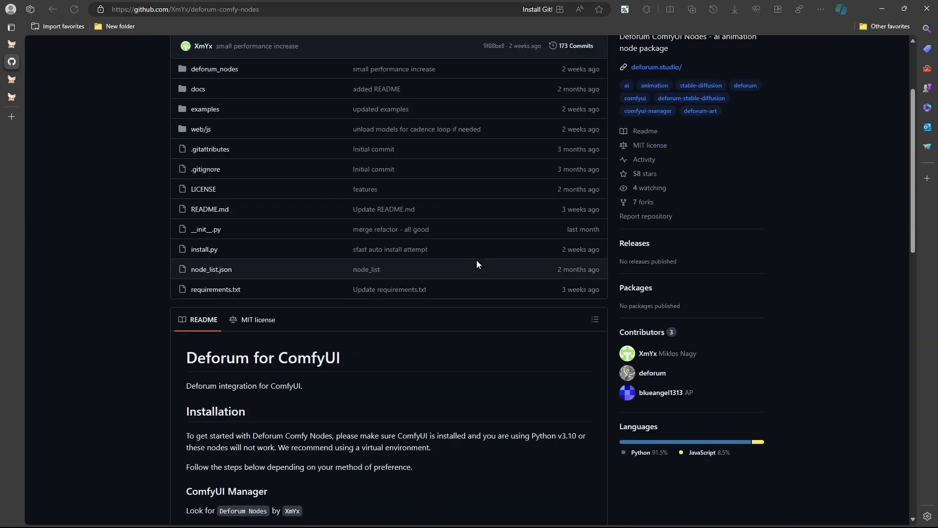
scroll(478, 265, "up", 3)
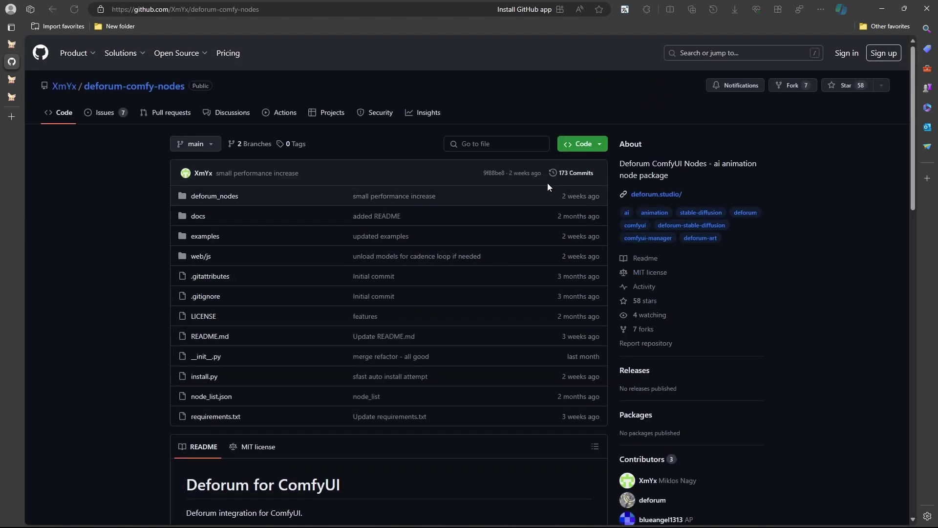
scroll(694, 326, "down", 2)
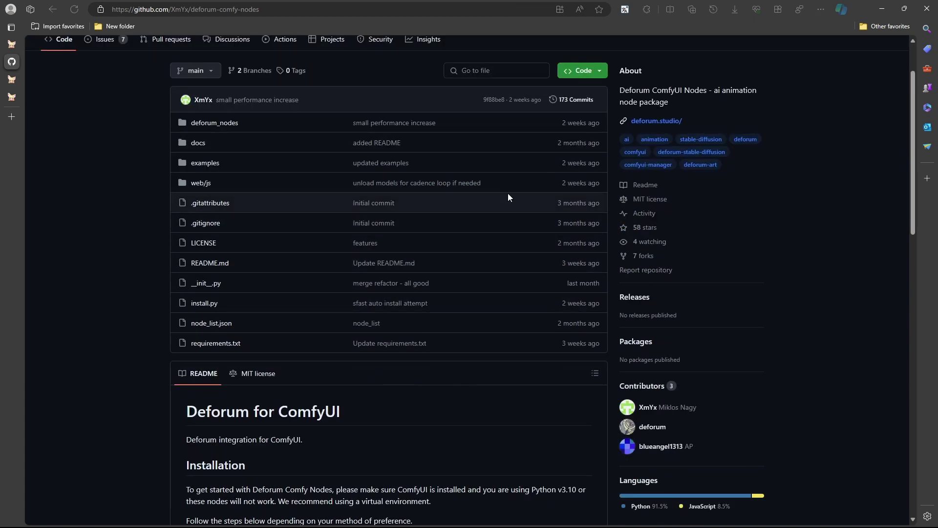
scroll(771, 262, "down", 1)
scroll(719, 310, "down", 6)
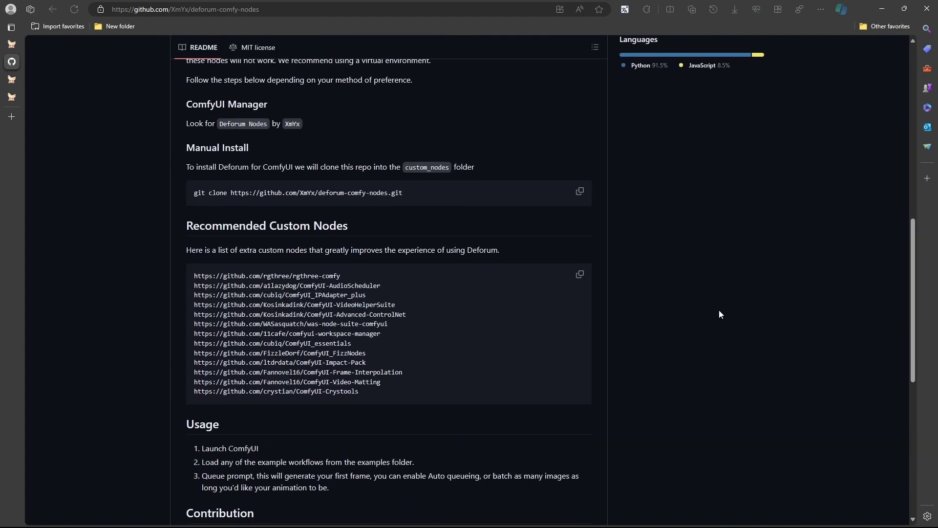
scroll(724, 306, "down", 7)
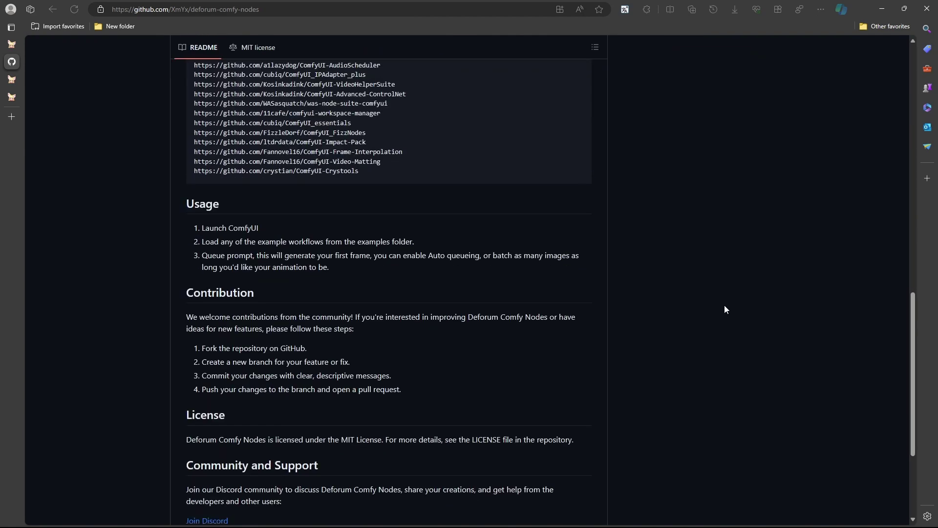
Step: Switch to File Explorer and open the examples folder inside deforum-comfy-nodes
mouse_move(533, 524)
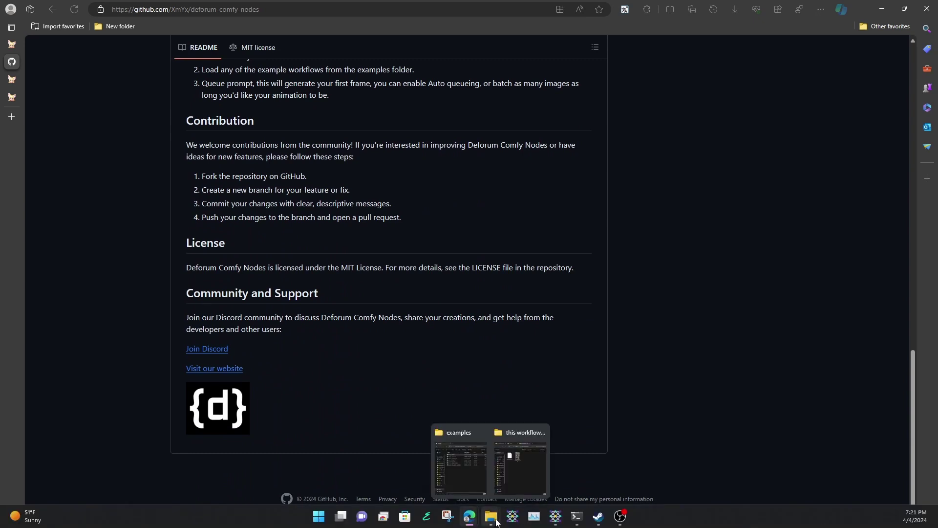
mouse_move(490, 517)
mouse_move(529, 466)
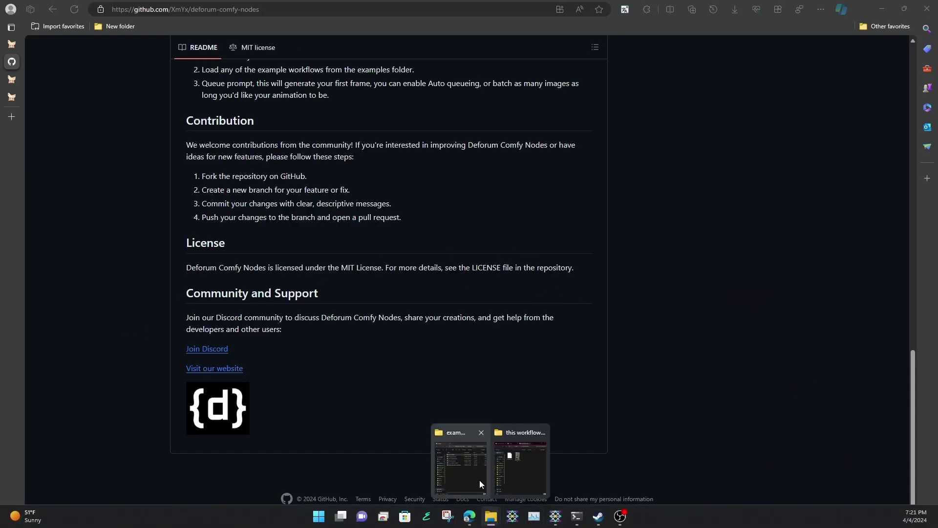
left_click(479, 480)
left_click_drag(375, 87, 672, 75)
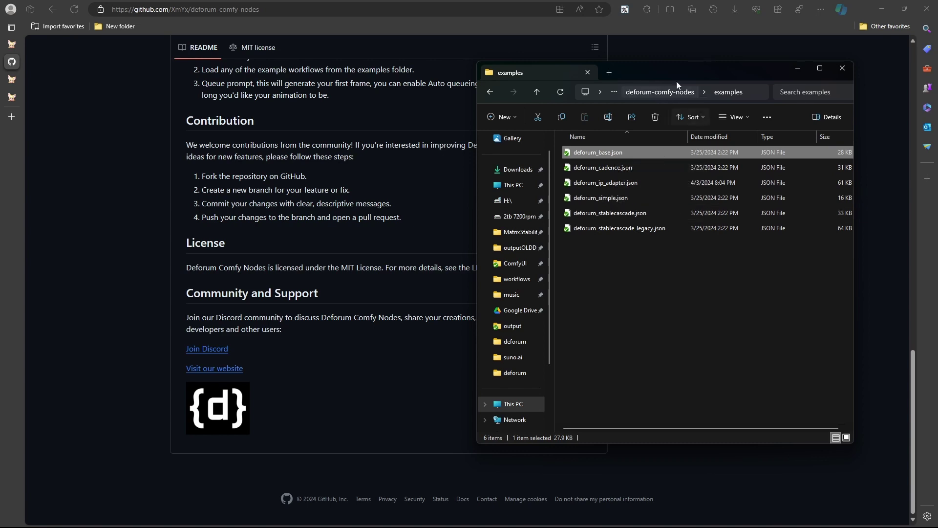
left_click(667, 95)
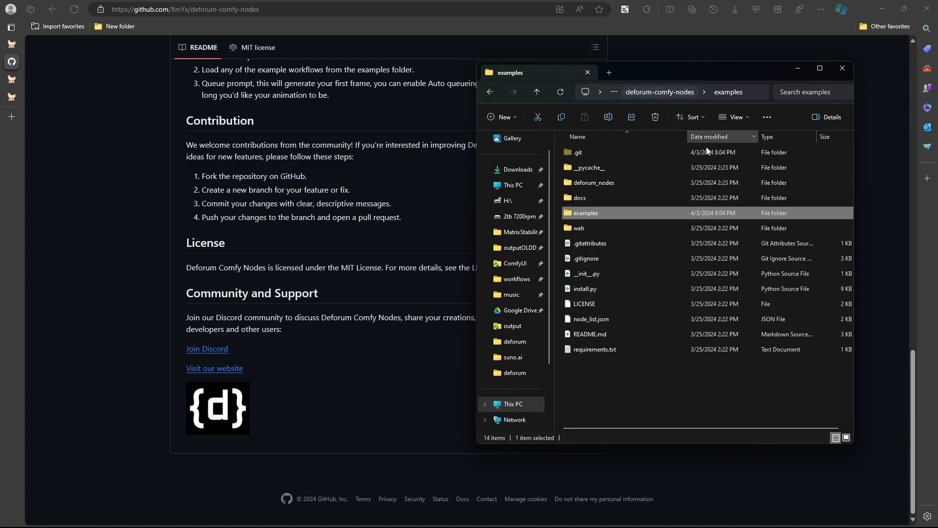
double_click(595, 215)
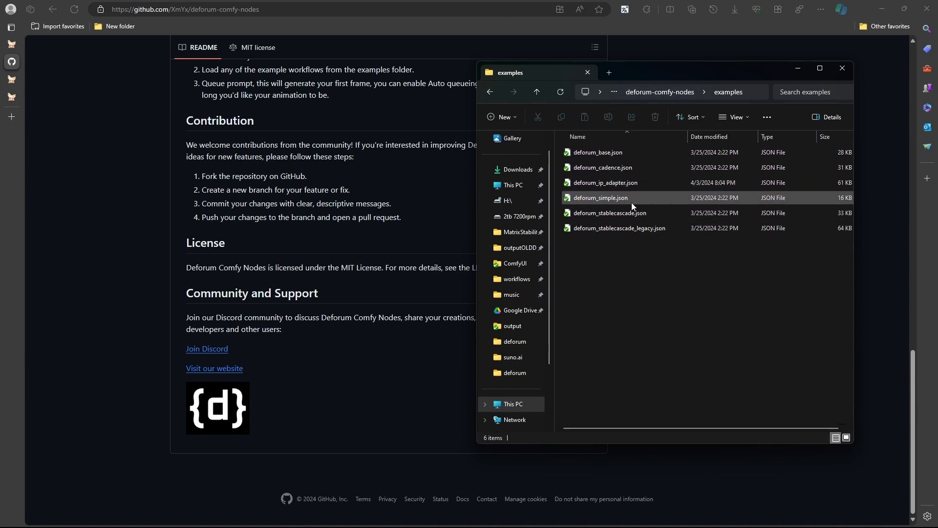
Step: Select deforum_ip_adapter.json, move the folder window aside and switch to the ComfyUI tab with the mammoth preview
left_click(630, 185)
left_click_drag(737, 77, 0, 88)
left_click(13, 80)
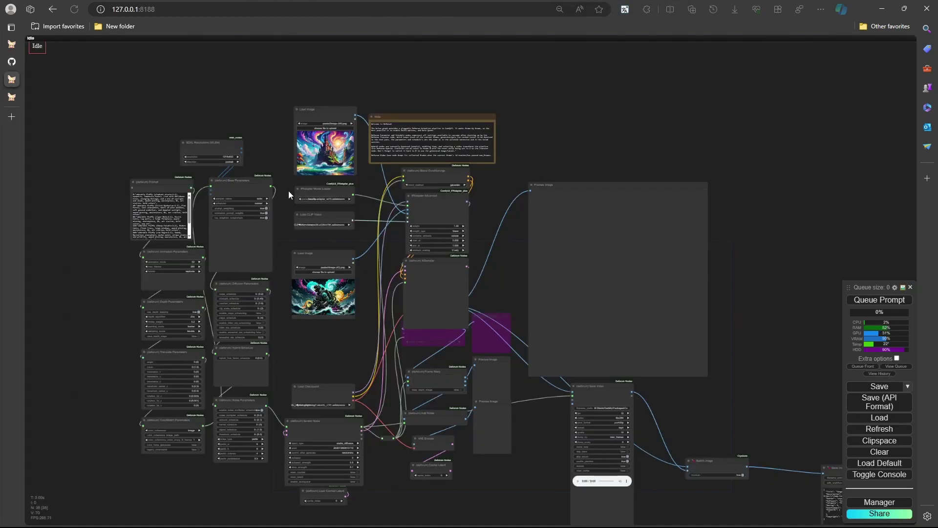
left_click(19, 100)
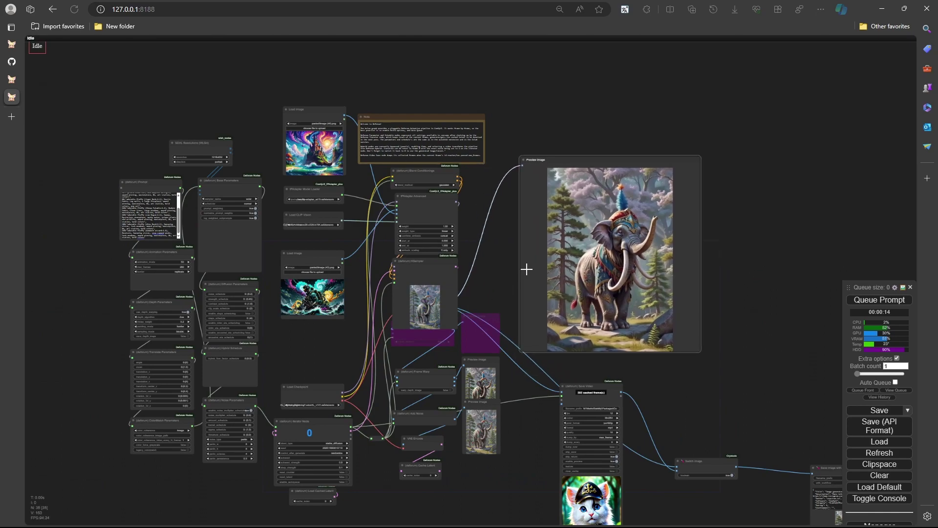
Step: Examine the prompt, animation, depth and diffusion parameter nodes of the IPAdapter workflow
left_click_drag(502, 258, 652, 198)
scroll(643, 199, "up", 4)
left_click_drag(344, 342, 560, 315)
scroll(568, 335, "up", 3)
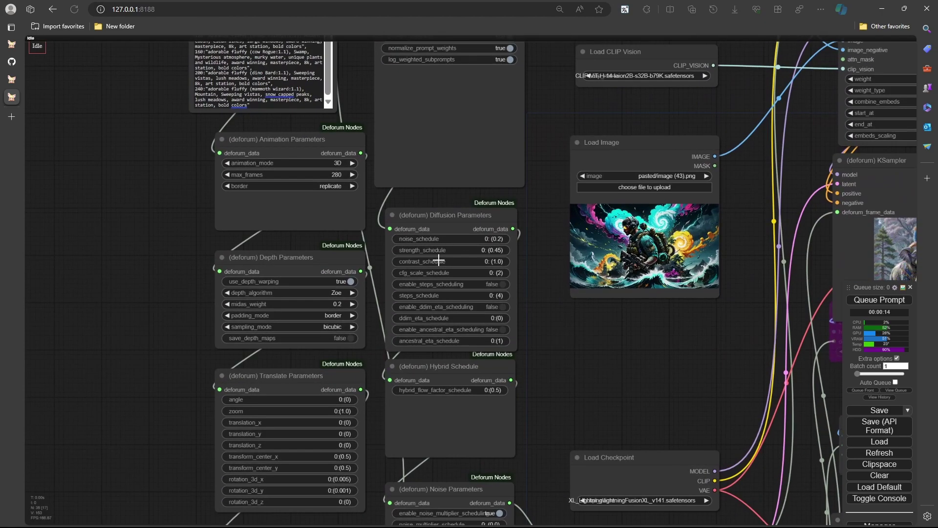
scroll(567, 331, "up", 5)
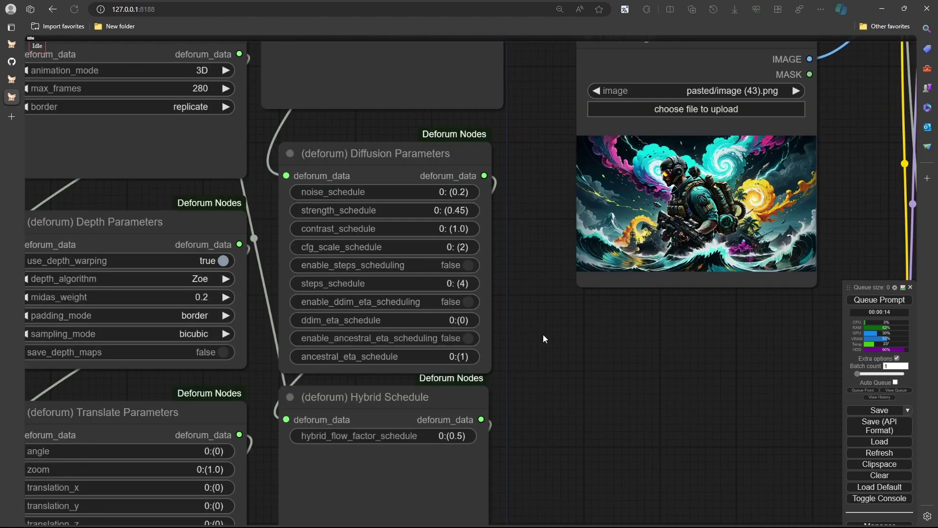
scroll(308, 196, "down", 5)
scroll(315, 293, "up", 3)
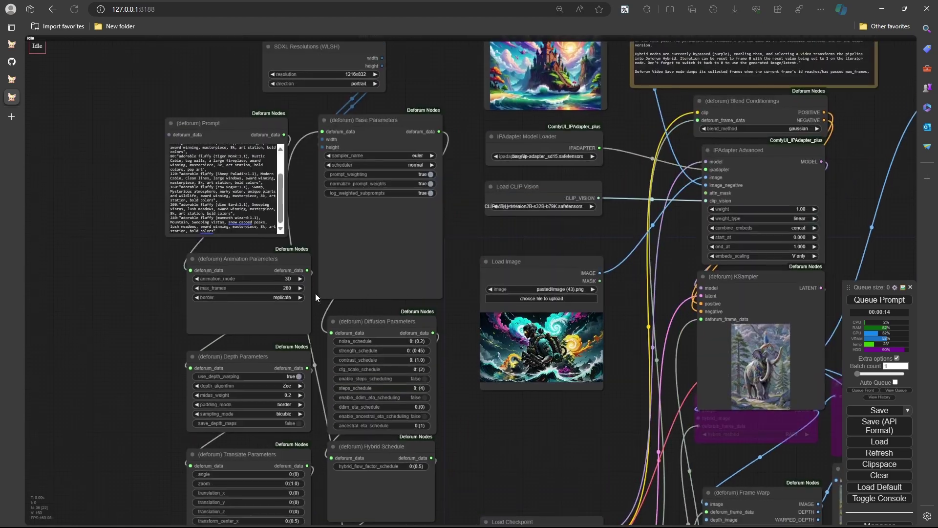
scroll(470, 384, "up", 5)
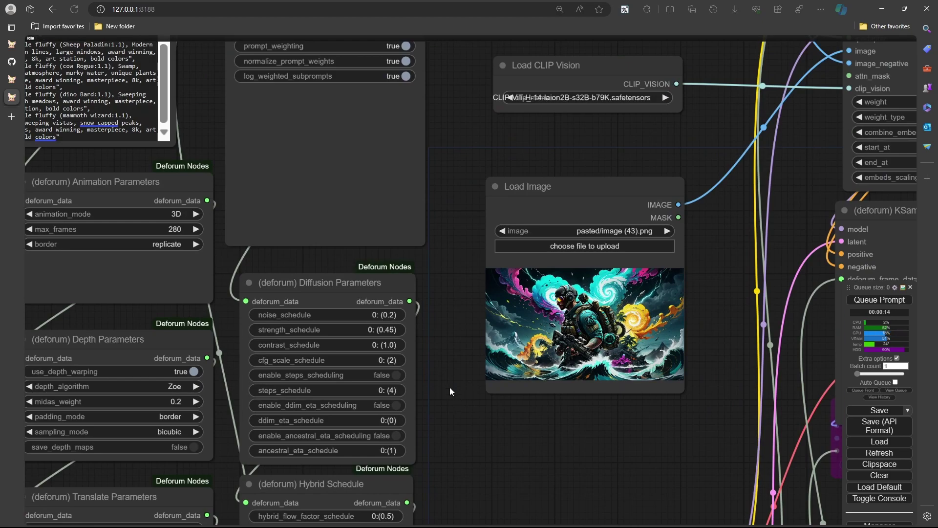
Step: Examine the IPAdapter Advanced, KSampler, Load Image and preview nodes, including how they connect to the rest of the workflow
left_click_drag(469, 449, 219, 368)
scroll(220, 369, "down", 4)
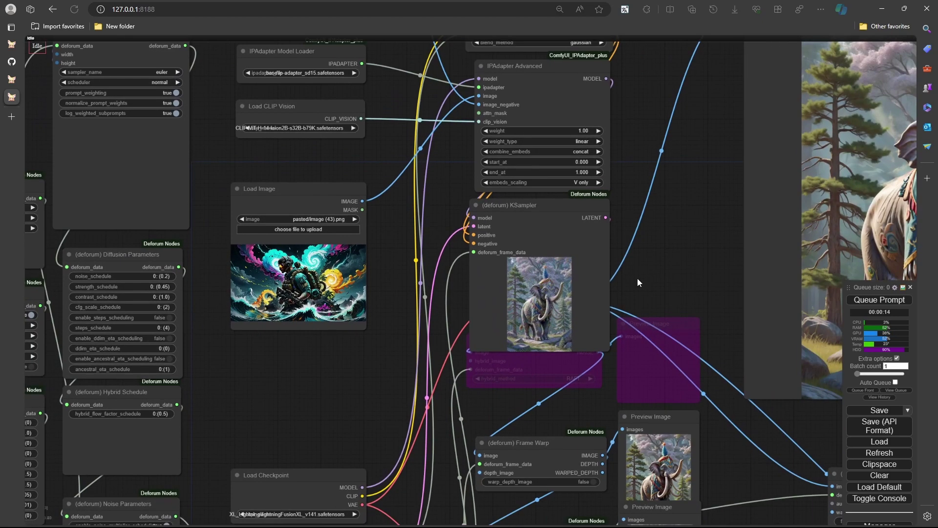
left_click_drag(638, 282, 508, 310)
left_click_drag(280, 392, 440, 338)
scroll(423, 348, "down", 2)
left_click_drag(374, 371, 383, 335)
scroll(462, 335, "down", 3)
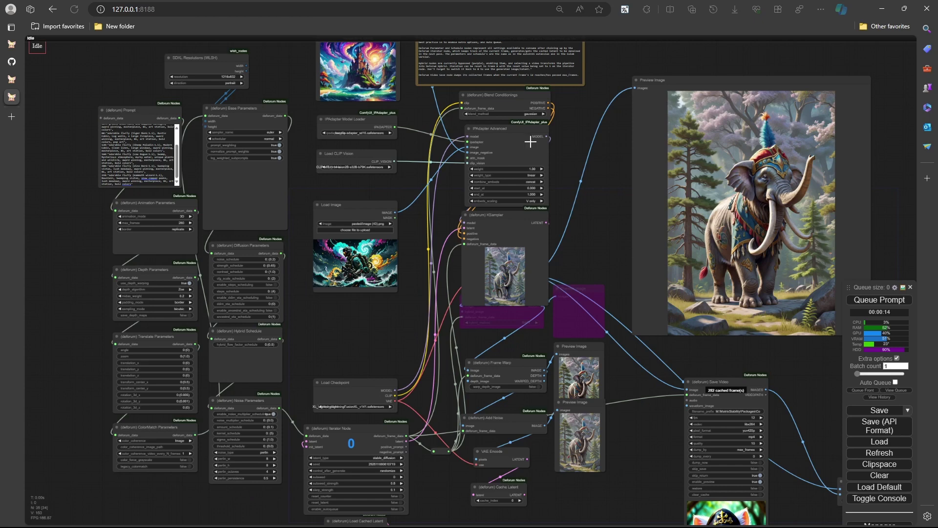
Step: Enable Auto Queue and set clear_cache to true in the Save Video node
left_click(895, 383)
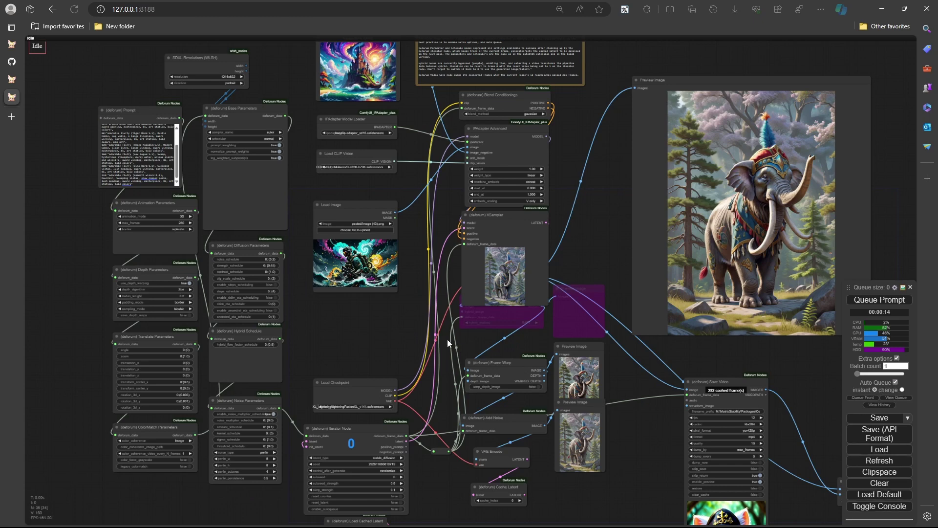
left_click_drag(471, 345, 426, 336)
left_click_drag(585, 399, 576, 380)
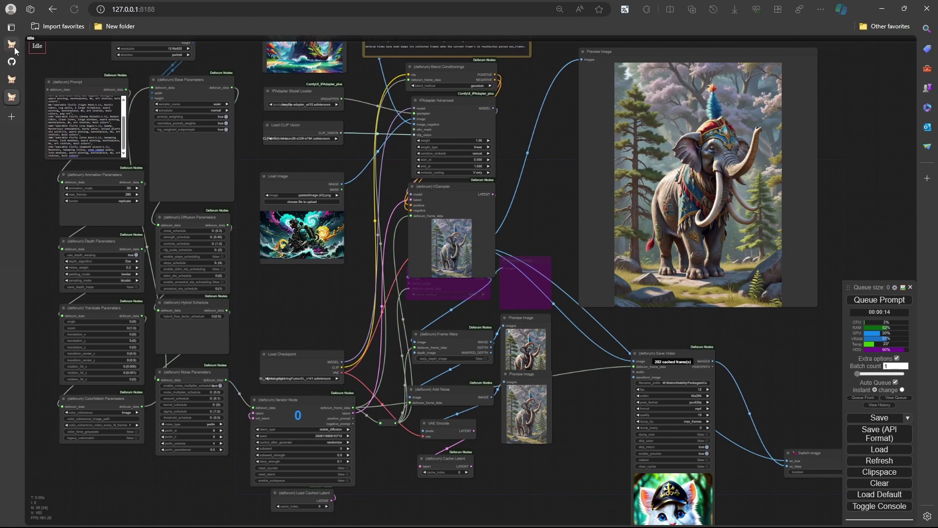
scroll(592, 416, "up", 4)
left_click_drag(594, 415, 665, 346)
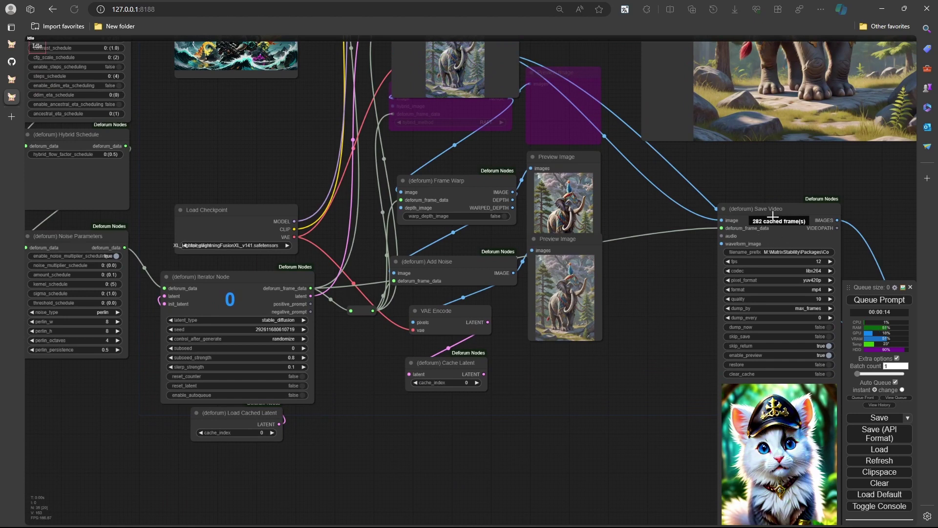
left_click_drag(643, 331, 567, 307)
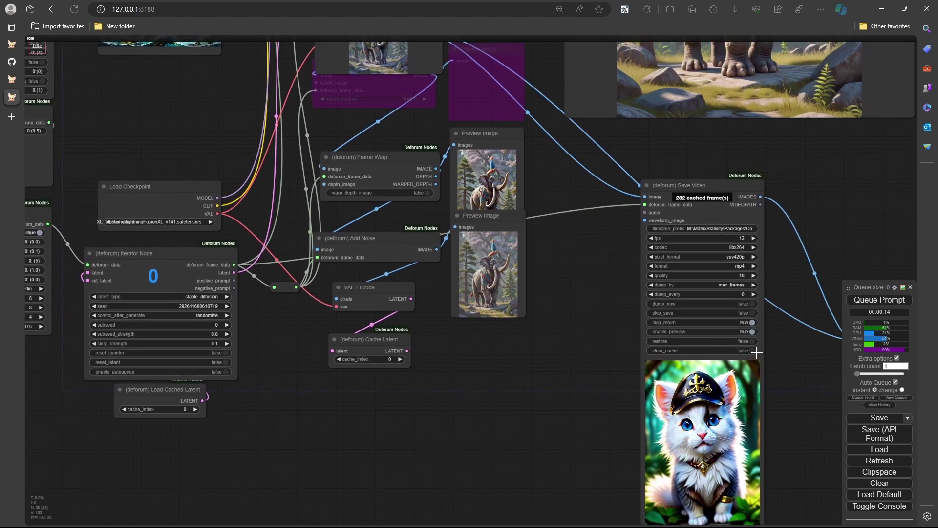
Step: Set reset_counter and reset_latent to true in the Iterator Node
scroll(585, 351, "left", 3)
left_click(326, 383)
left_click(331, 392)
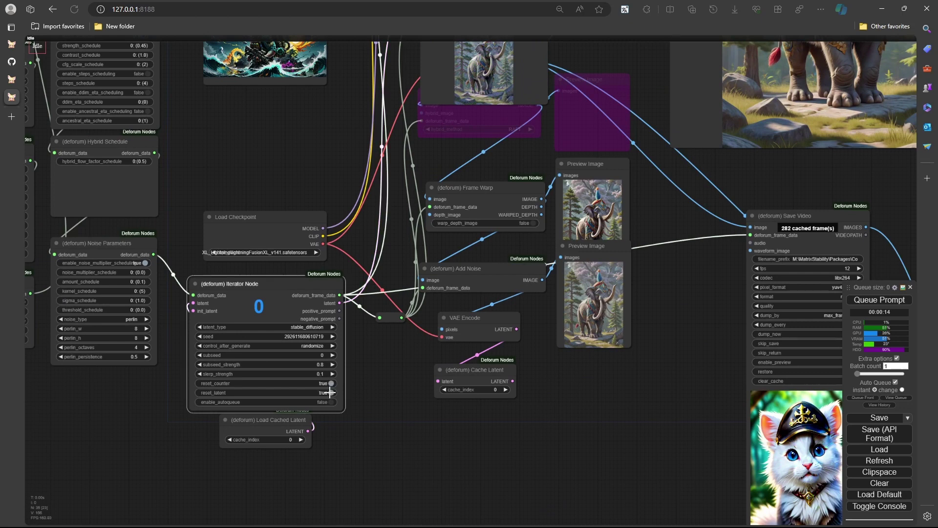
Step: Queue the prompt to start generating the animation frames
scroll(379, 392, "down", 5)
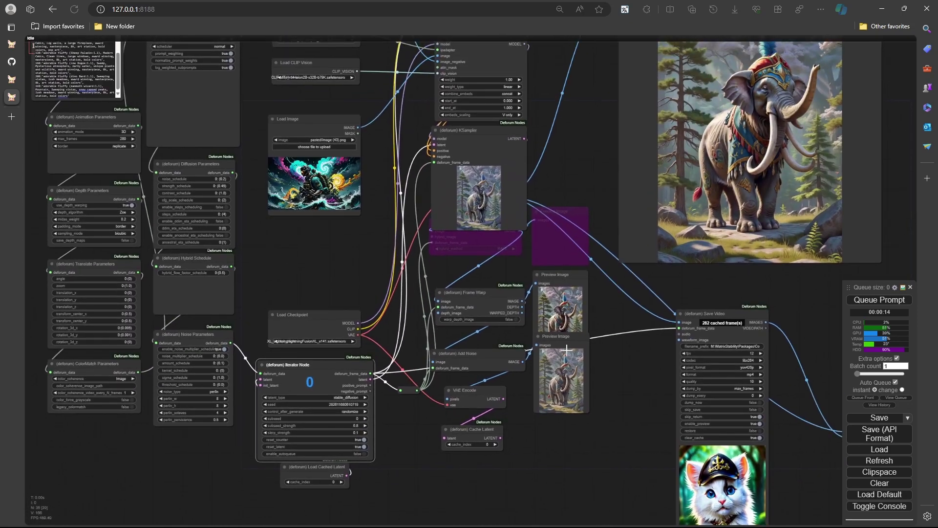
left_click(855, 300)
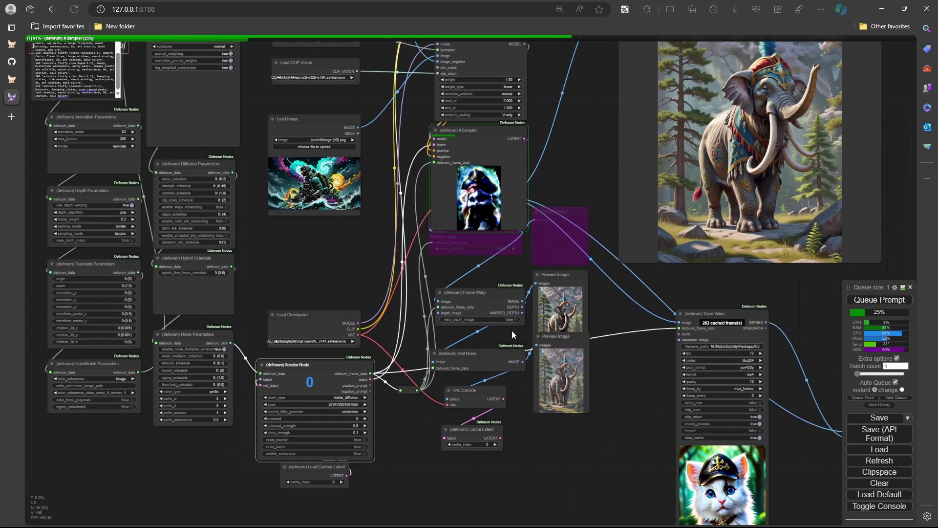
left_click_drag(347, 247, 379, 289)
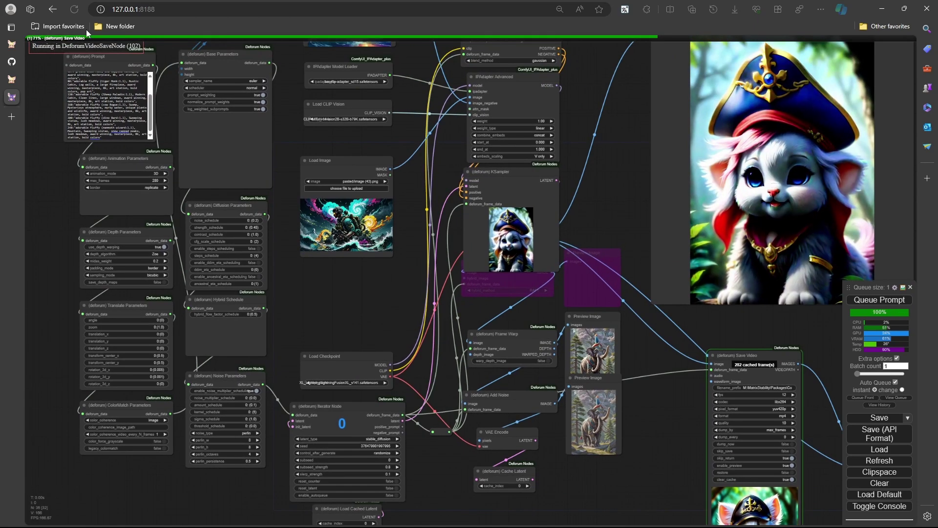
scroll(365, 295, "down", 2)
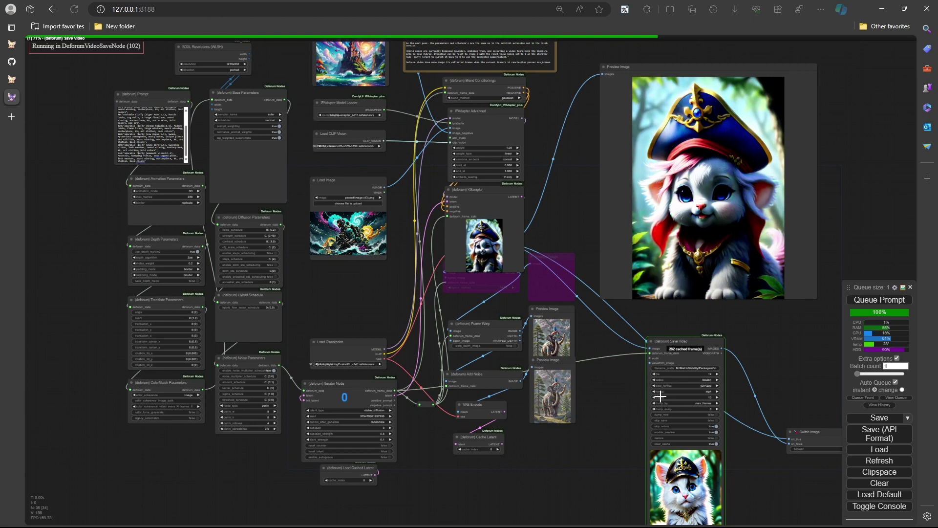
Step: Set the boolean of the Switch image node between Save Video and the save-image node to false
left_click_drag(629, 406, 576, 351)
left_click_drag(788, 430, 726, 419)
scroll(727, 420, "up", 5)
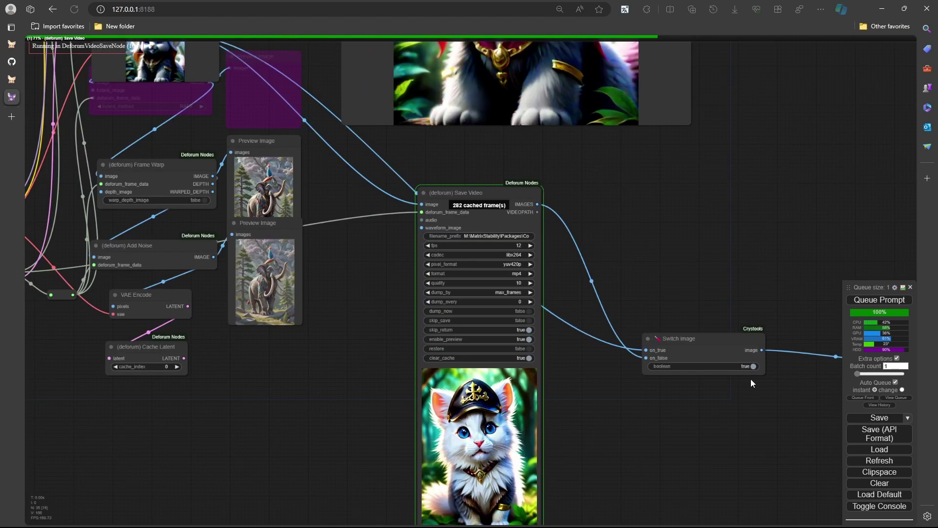
left_click(753, 366)
scroll(671, 420, "down", 3)
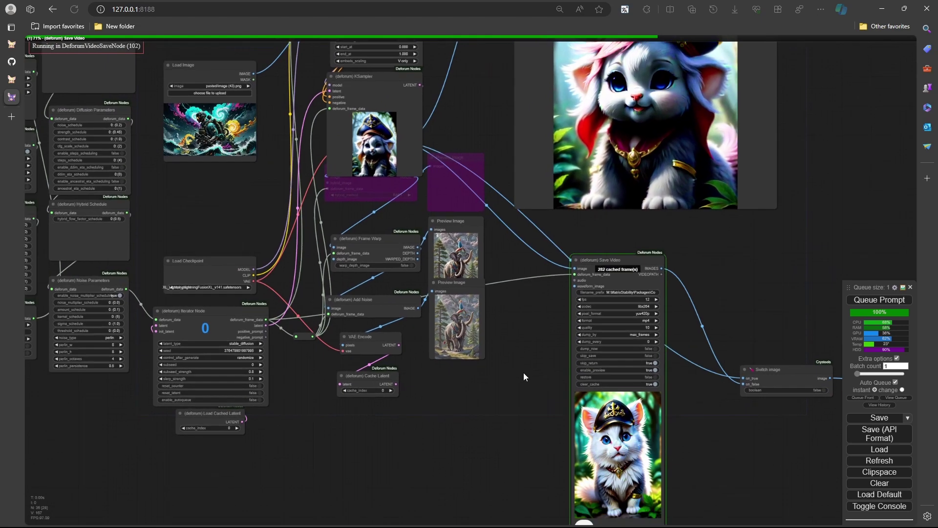
scroll(524, 373, "down", 2)
left_click_drag(758, 402, 541, 393)
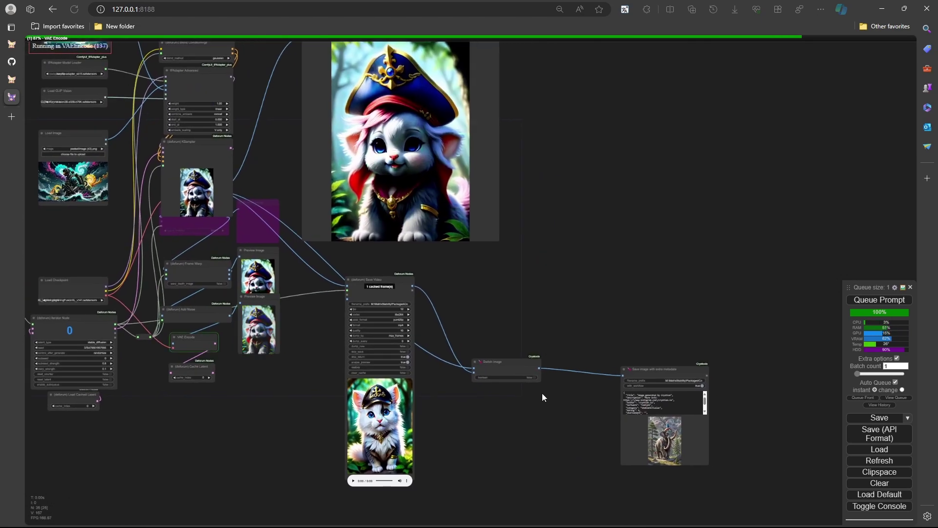
Step: Look over the running workflow graph and read the keyframed prompts in the Deforum Prompt node
left_click_drag(513, 433, 667, 433)
left_click_drag(492, 412, 554, 453)
left_click_drag(519, 393, 551, 455)
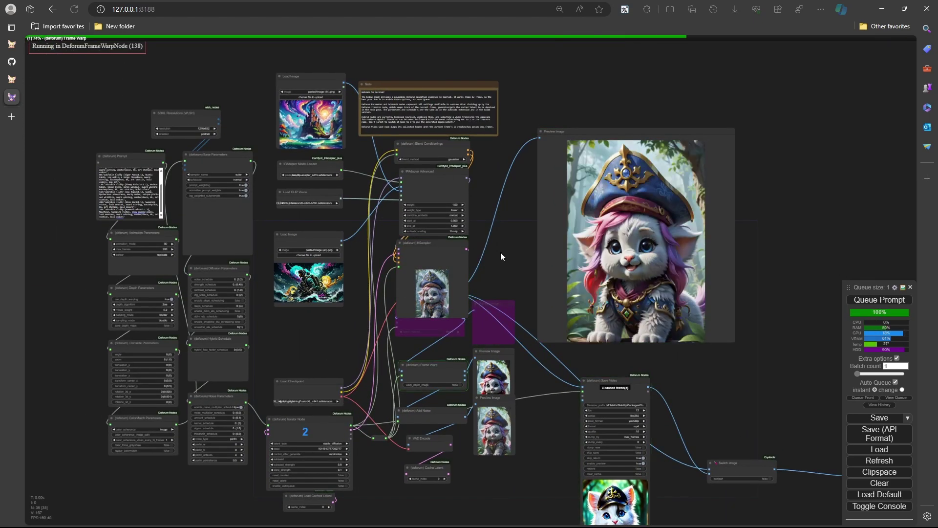
scroll(216, 147, "up", 1)
scroll(89, 174, "up", 4)
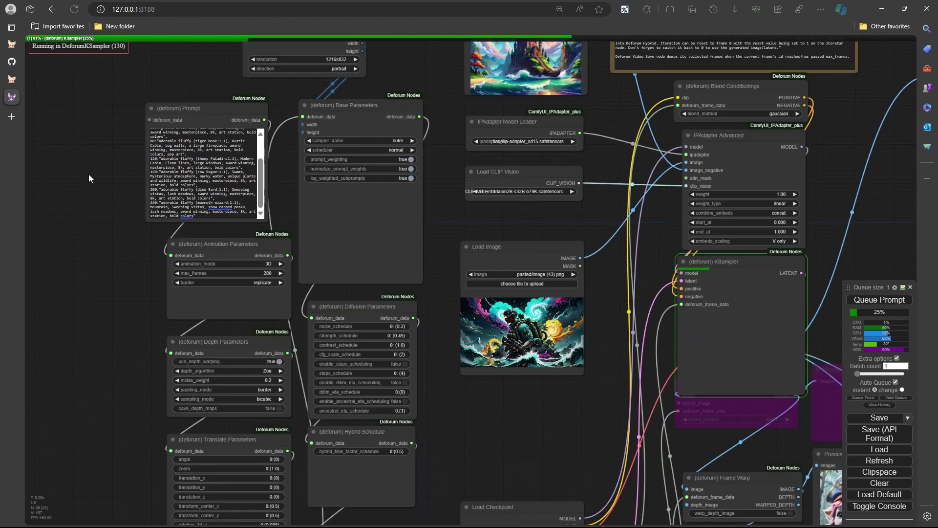
scroll(112, 246, "up", 3)
scroll(160, 238, "up", 5)
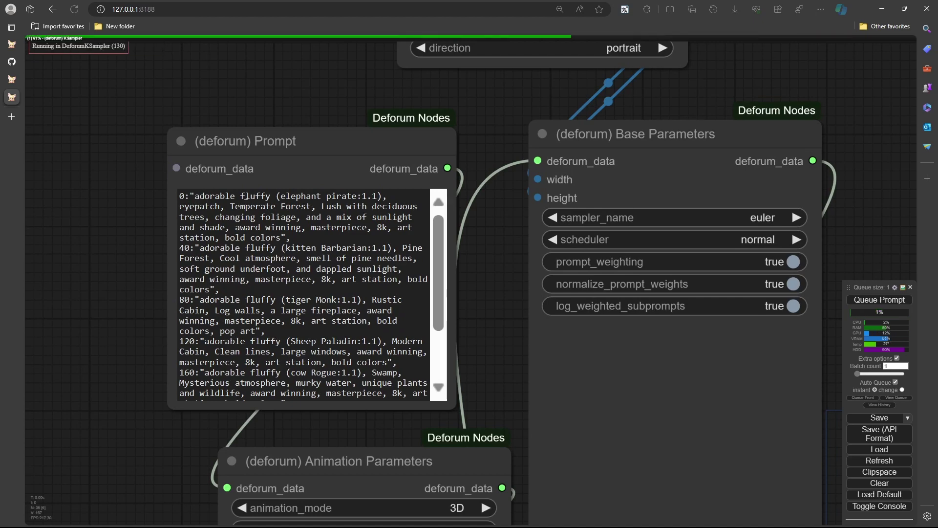
scroll(459, 332, "down", 7)
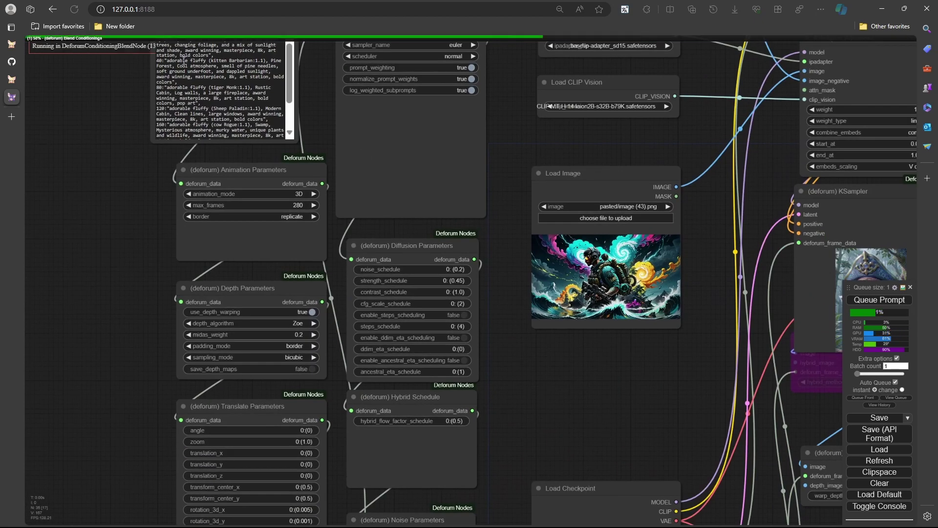
Step: Check the enlarged preview of the generated frames against the last keyframe entries of the Prompt node
left_click_drag(606, 434, 452, 198)
scroll(462, 217, "down", 3)
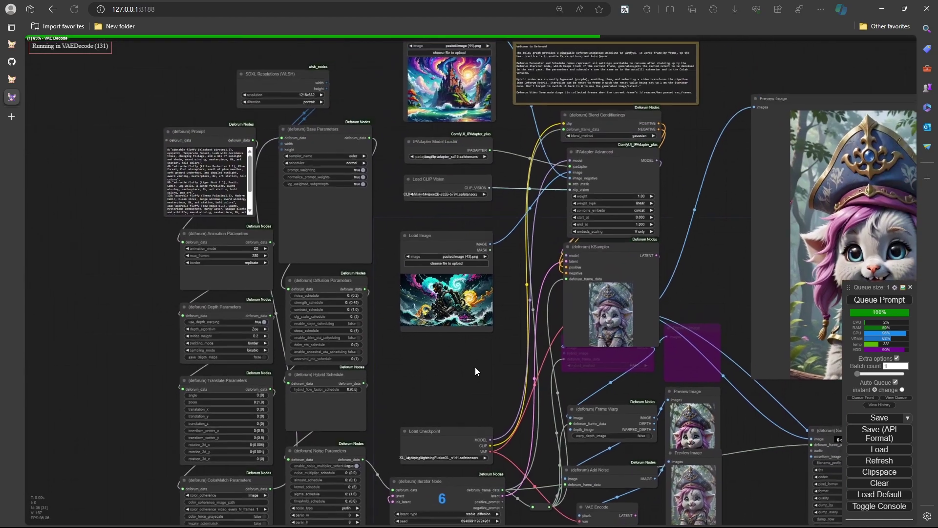
left_click_drag(475, 367, 426, 360)
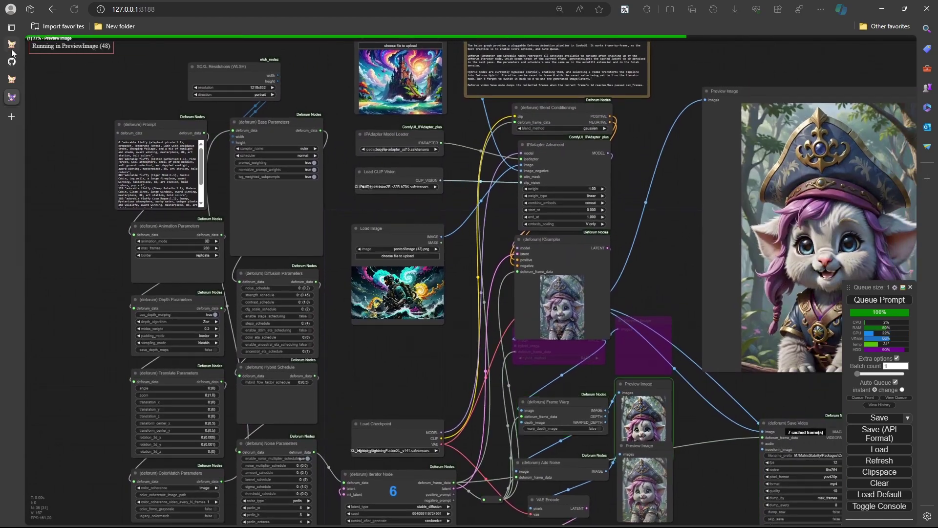
left_click_drag(688, 266, 659, 232)
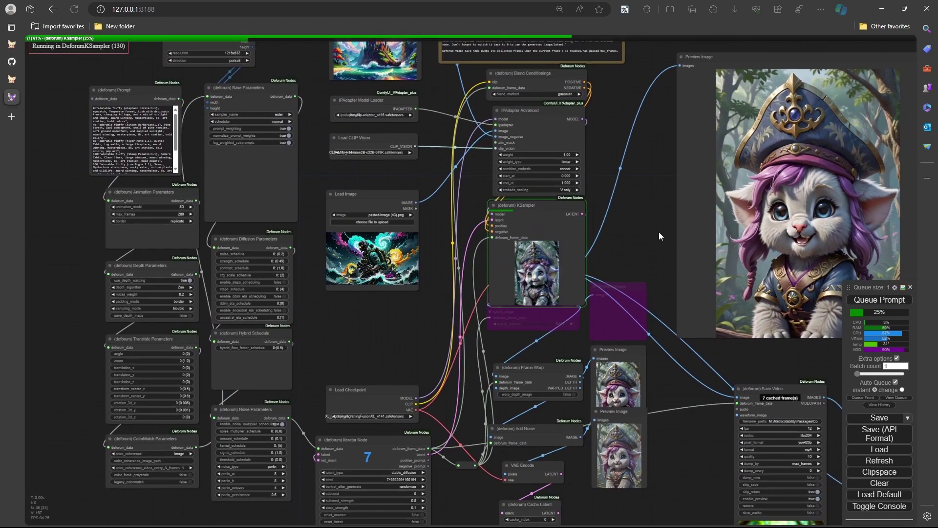
scroll(113, 227, "up", 5)
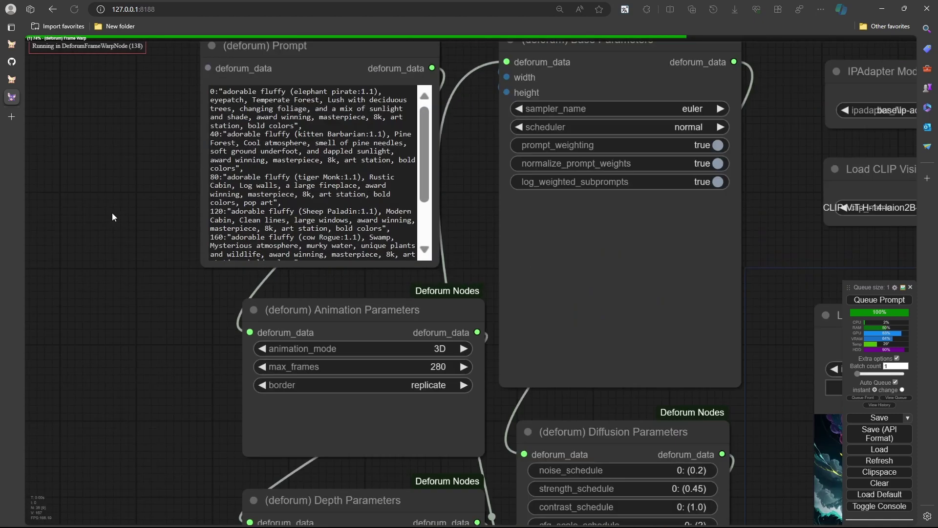
scroll(291, 145, "down", 3)
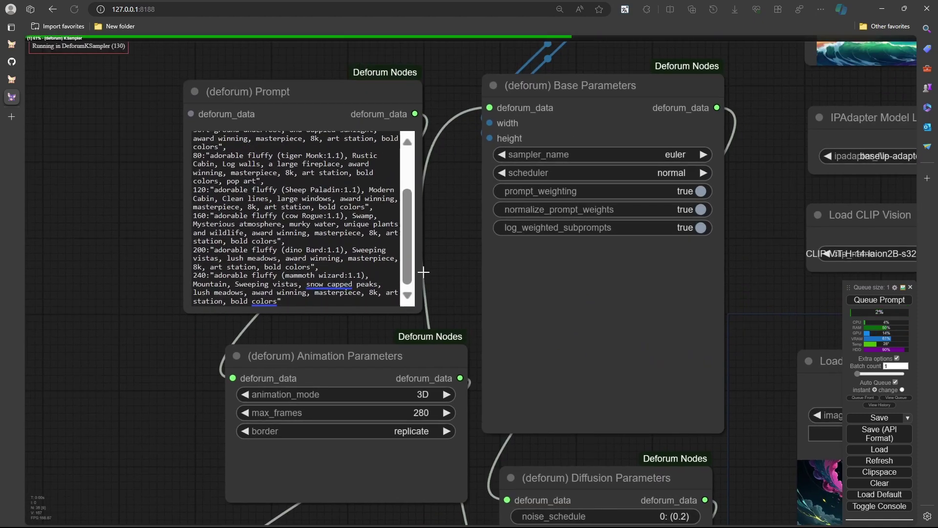
Step: Examine the Animation, Depth, Translate and Diffusion Parameters nodes of the Deforum workflow
left_click_drag(477, 288, 389, 118)
scroll(411, 219, "down", 1)
scroll(414, 219, "down", 3)
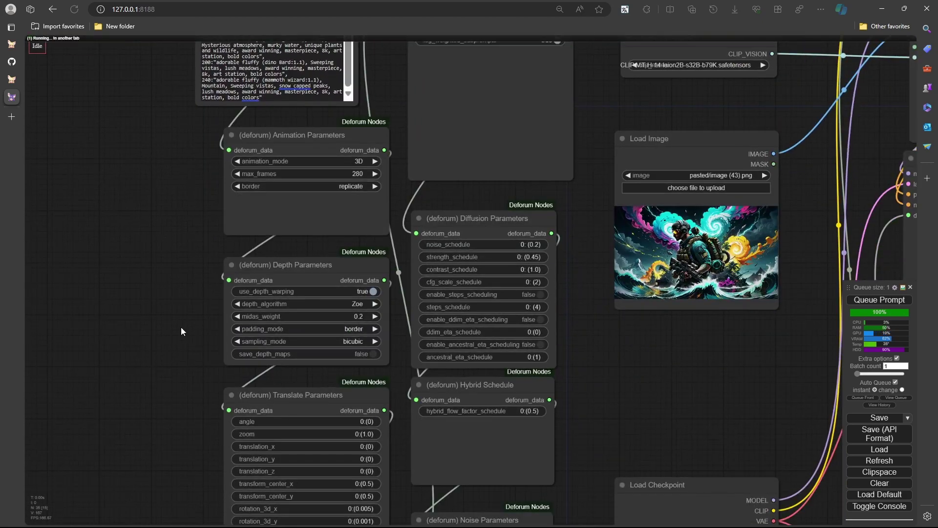
left_click_drag(180, 293, 183, 254)
scroll(206, 426, "down", 2)
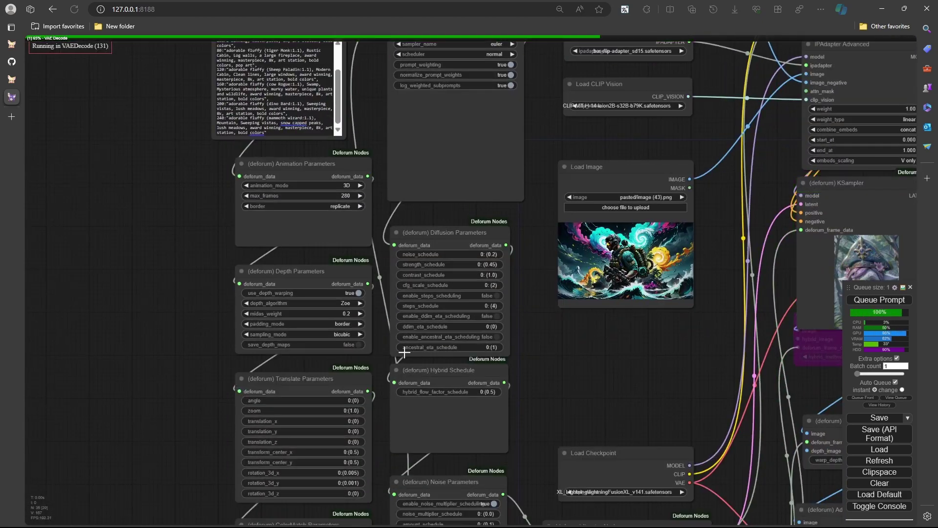
left_click_drag(541, 379, 633, 365)
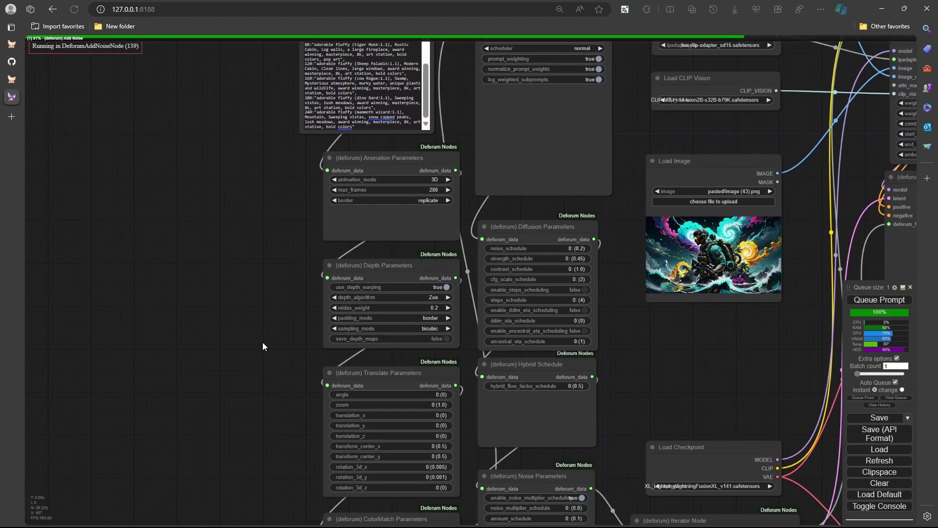
left_click_drag(264, 345, 198, 383)
mouse_move(612, 395)
left_mouse_down()
mouse_move(489, 182)
mouse_move(625, 388)
left_mouse_up()
left_click_drag(169, 186, 185, 311)
Step: Review the prompt schedule text in the Prompt node again, along with the parameter nodes chained below it
scroll(185, 311, "up", 7)
left_click_drag(470, 178, 358, 297)
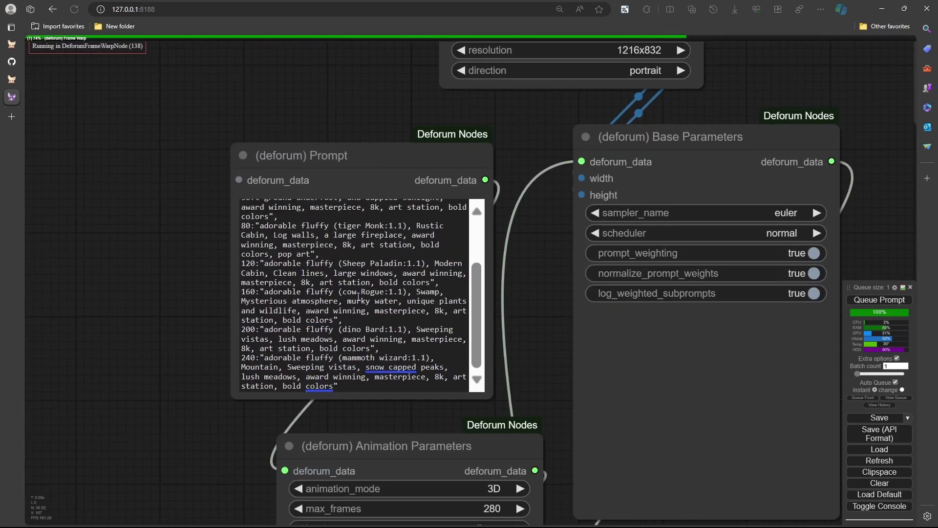
left_click(341, 252)
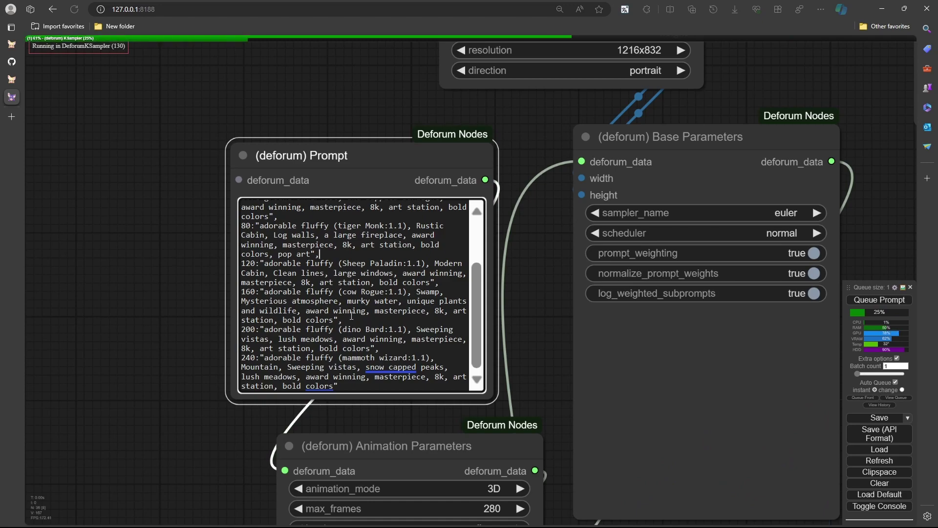
scroll(351, 315, "up", 5)
scroll(352, 315, "down", 5)
scroll(173, 396, "down", 2)
scroll(173, 396, "down", 1)
left_click_drag(173, 396, 151, 155)
scroll(189, 358, "down", 5)
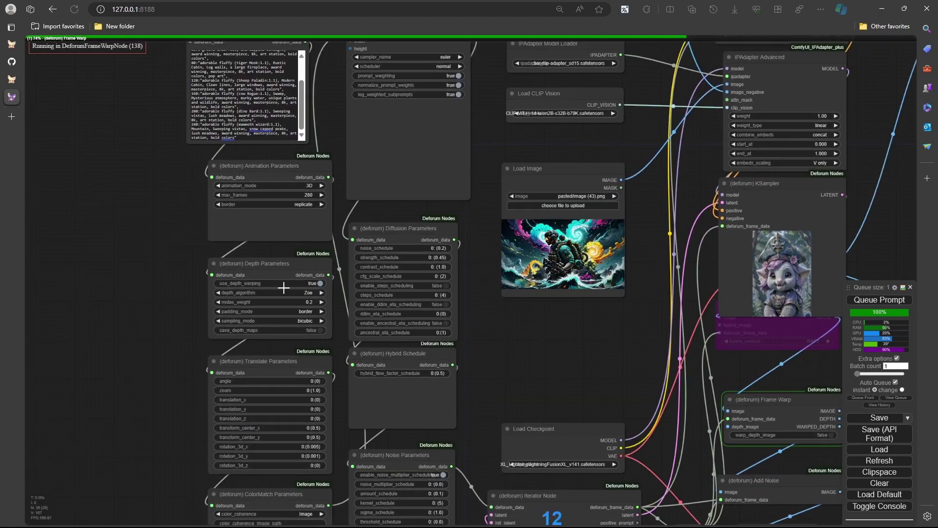
Step: View the example workflow files in the deforum-comfy-nodes examples folder and return to the ComfyUI graph
mouse_move(491, 515)
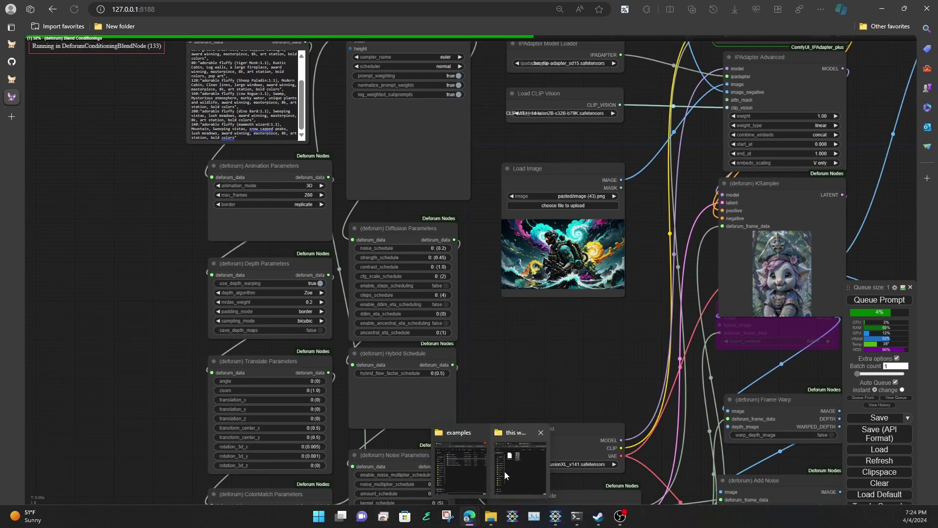
left_click(523, 464)
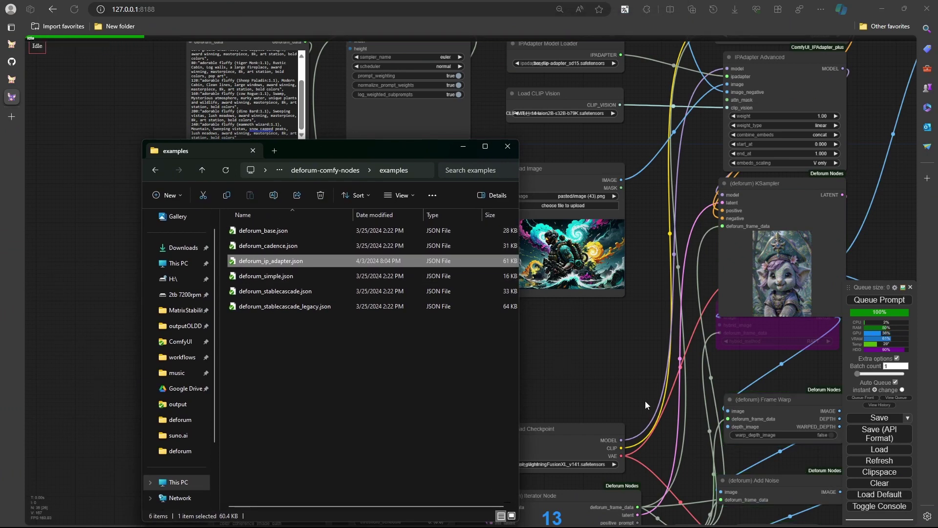
left_click(107, 324)
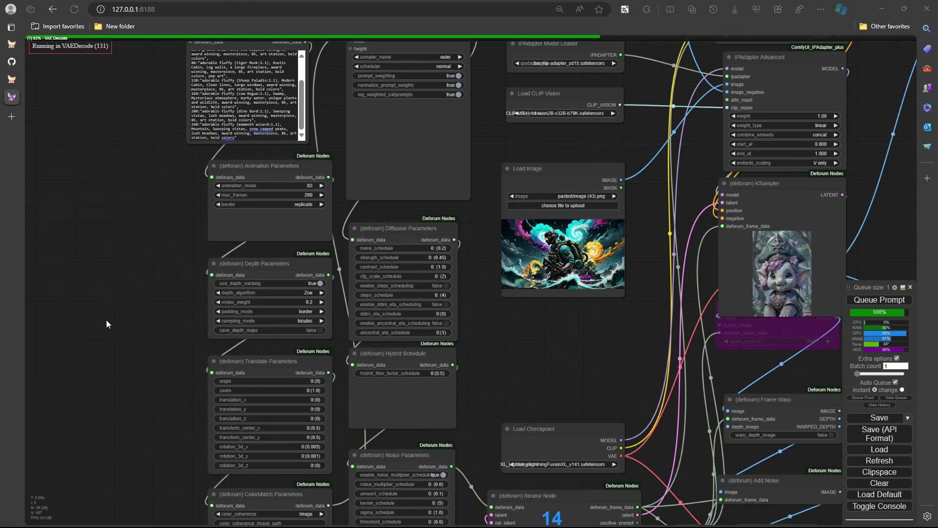
Step: Turn off Auto Queue to stop queuing further animation frames
scroll(509, 373, "down", 7)
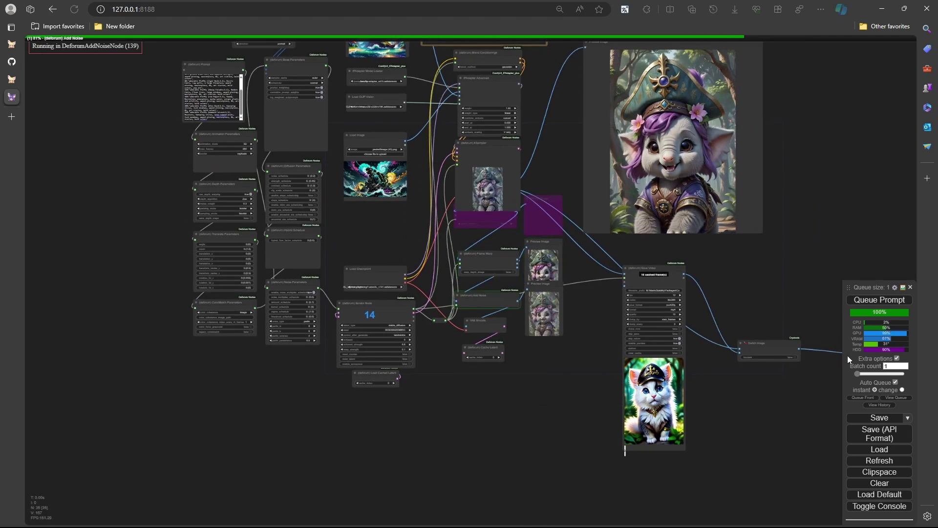
left_click(895, 381)
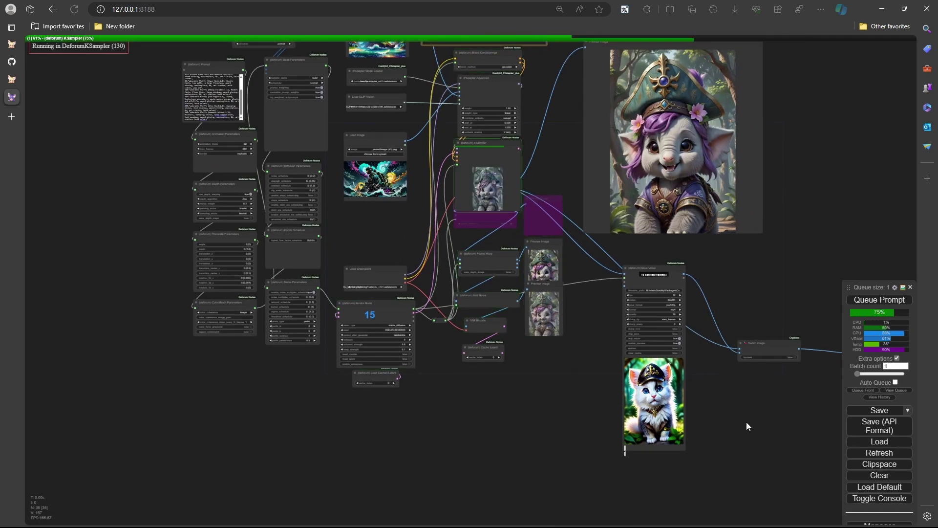
left_click_drag(747, 422, 793, 525)
left_click_drag(99, 136, 101, 193)
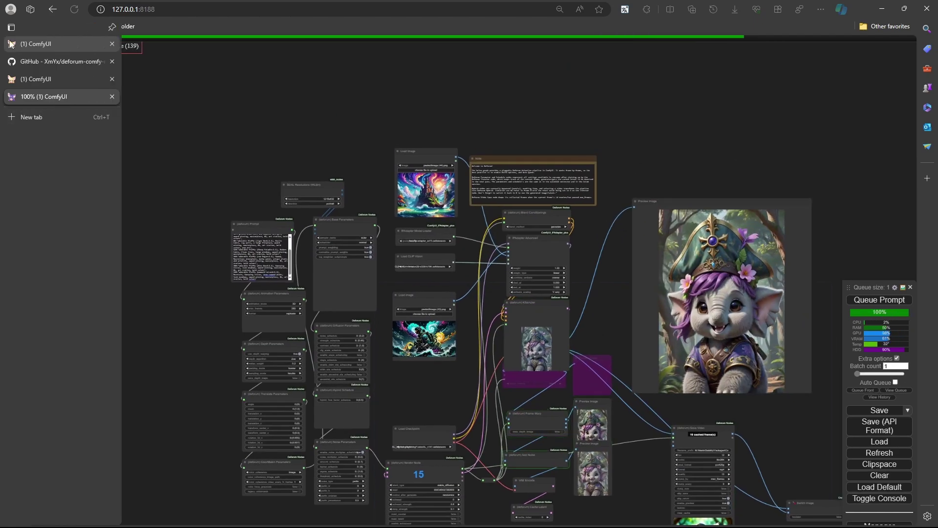
Step: Switch to the first ComfyUI browser tab with the other Deforum workflow and inspect its Base Parameters node
left_click(12, 44)
left_click(138, 464)
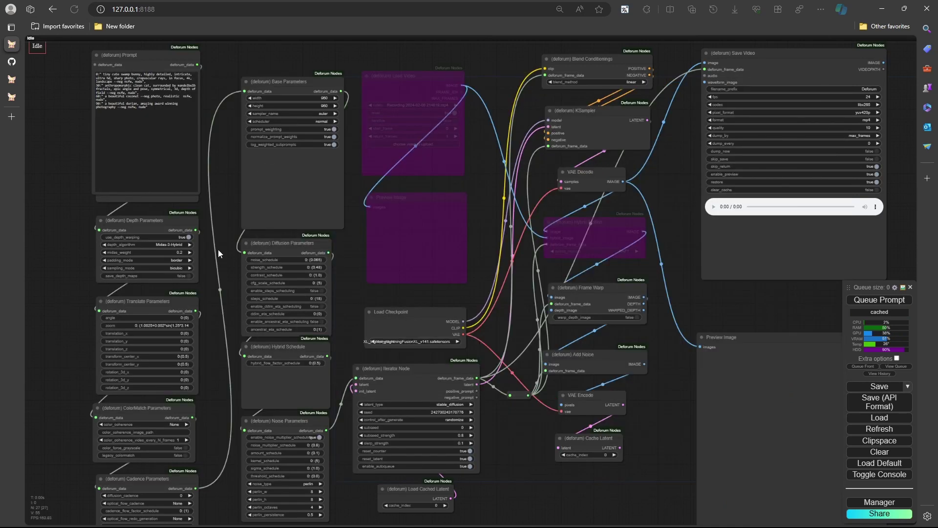
left_click_drag(218, 249, 189, 375)
scroll(190, 357, "up", 7)
left_click_drag(438, 269, 360, 276)
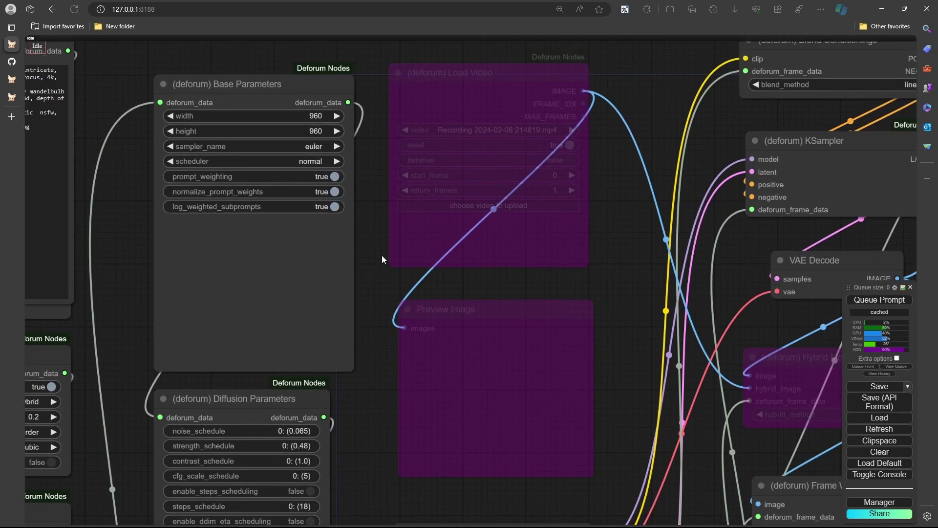
Step: Choose lightningFusionXL_v141.safetensors as the model in the Load Checkpoint node
scroll(383, 259, "down", 6)
left_click_drag(487, 210, 473, 232)
scroll(473, 235, "up", 2)
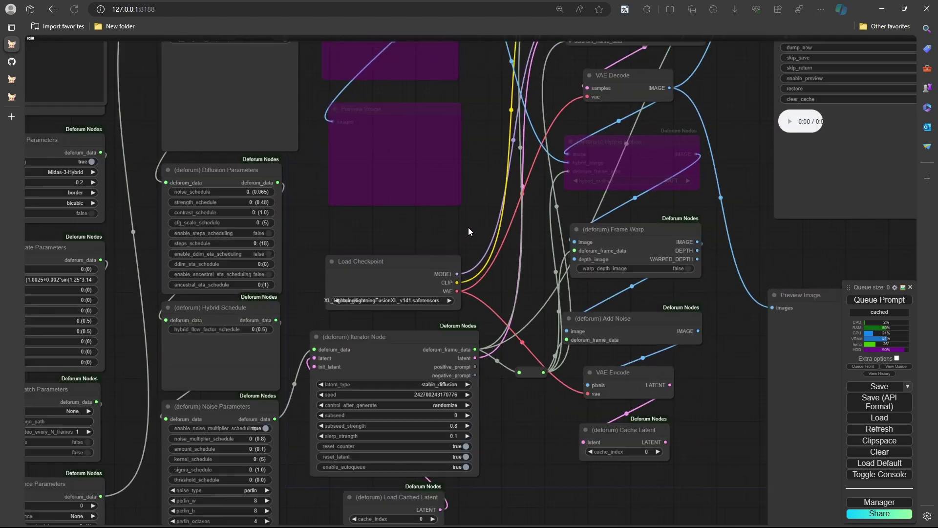
left_click(433, 300)
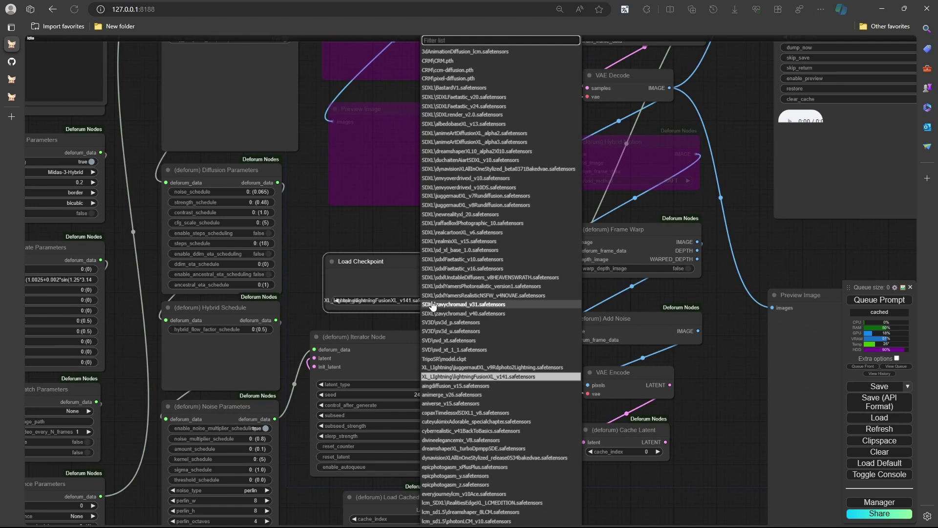
left_click(487, 377)
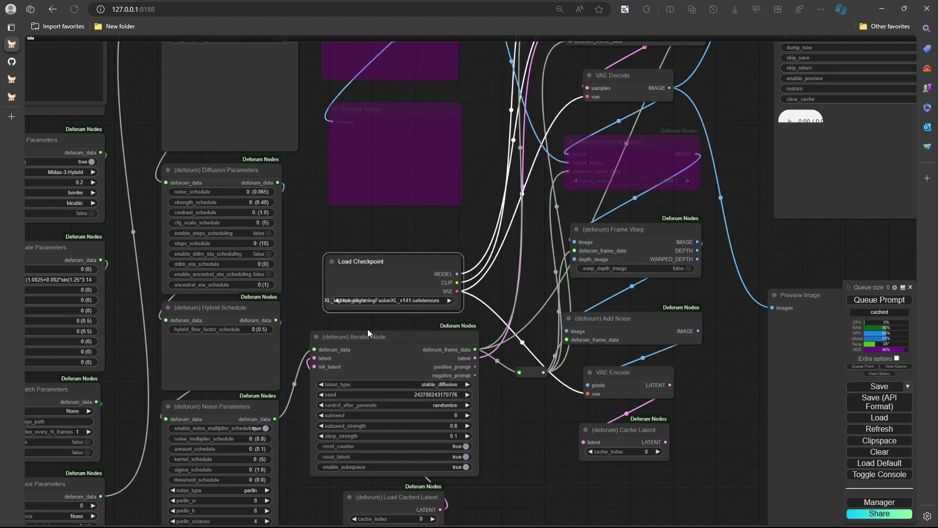
Step: Set cfg_scale_schedule to 0: (2) in the Diffusion Parameters node
left_click_drag(340, 246, 403, 314)
scroll(389, 299, "up", 6)
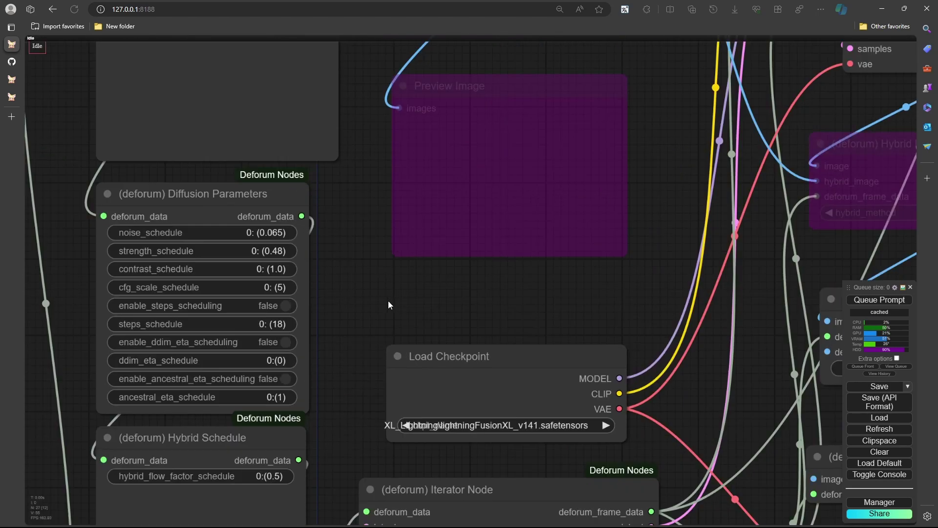
left_click(279, 287)
left_click(296, 287)
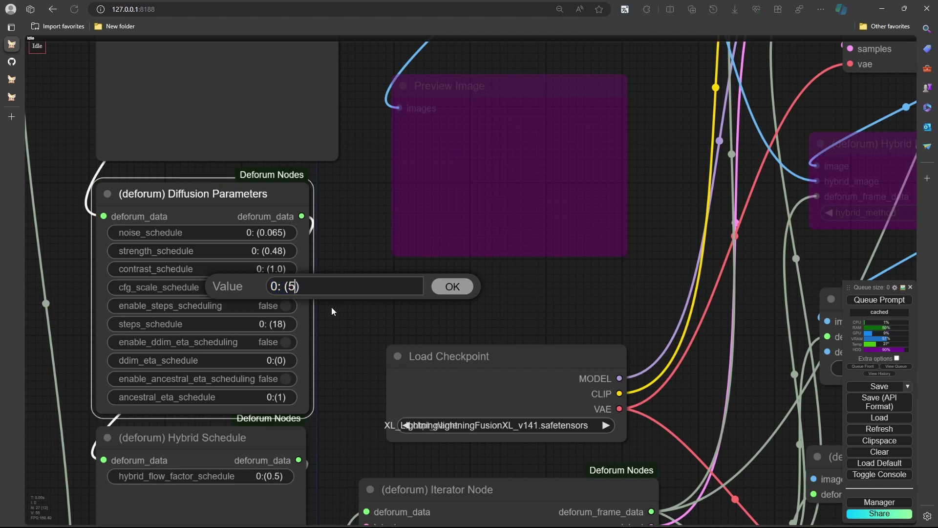
key("BackSpace")
type("2")
left_click(438, 283)
Step: Set steps_schedule to 0: (8) in the Diffusion Parameters node
scroll(337, 286, "down", 1)
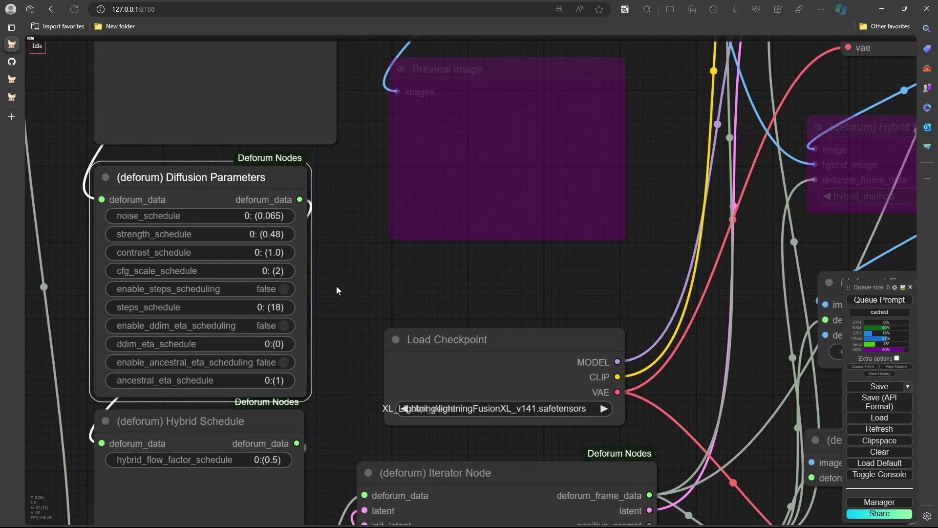
left_click(280, 308)
left_click(302, 307)
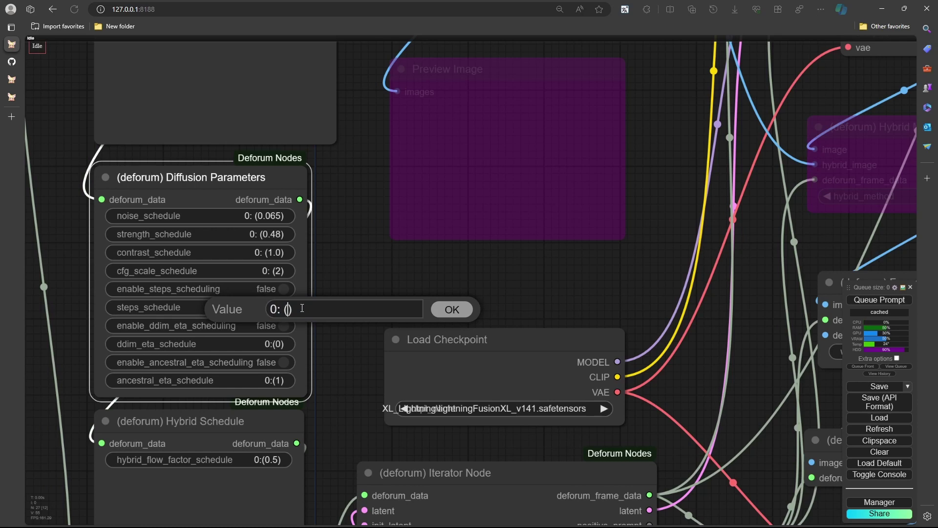
type("18")
key("Return")
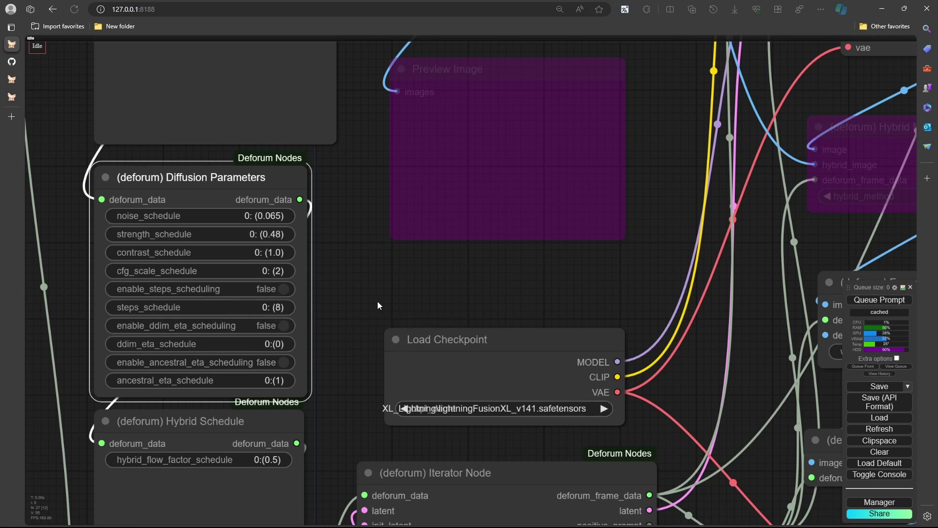
Step: Examine the workflow's Note and the bypassed Load Video, Preview Image and Hybrid Motion nodes
left_click_drag(376, 281, 391, 317)
scroll(347, 232, "down", 2)
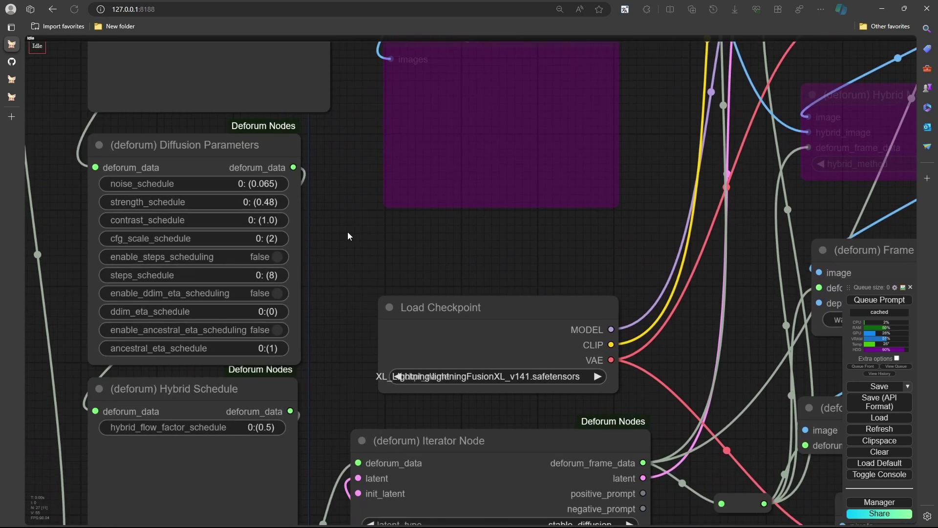
scroll(384, 286, "down", 5)
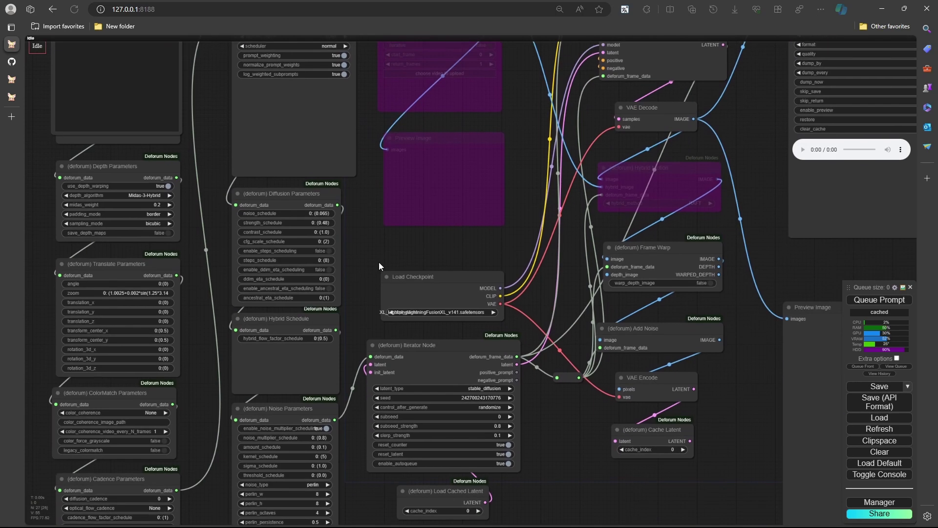
left_click_drag(345, 217, 287, 416)
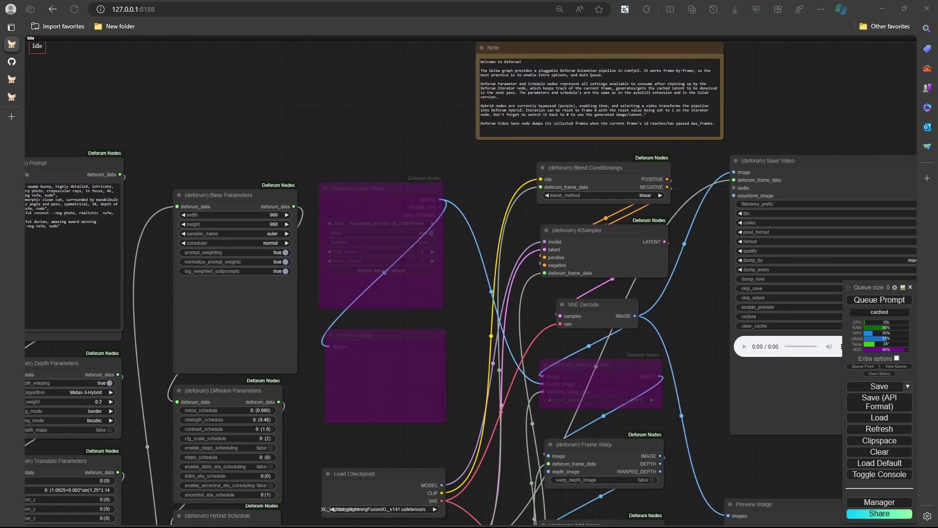
scroll(472, 312, "down", 3)
left_click_drag(523, 255, 330, 264)
scroll(475, 240, "up", 5)
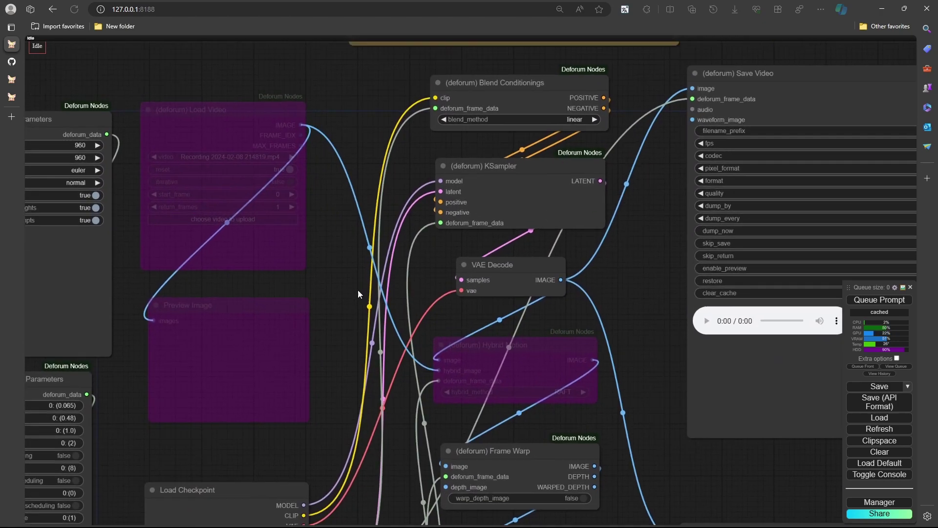
Step: Examine the full workflow graph, from the parameter nodes through the Iterator Node to the sampling, warping and latent caching nodes
scroll(358, 289, "down", 5)
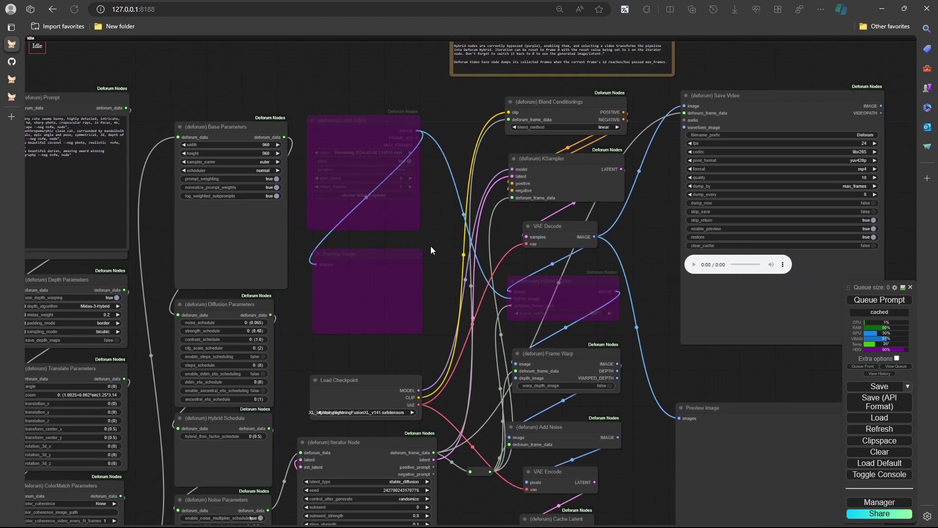
left_click_drag(431, 250, 456, 166)
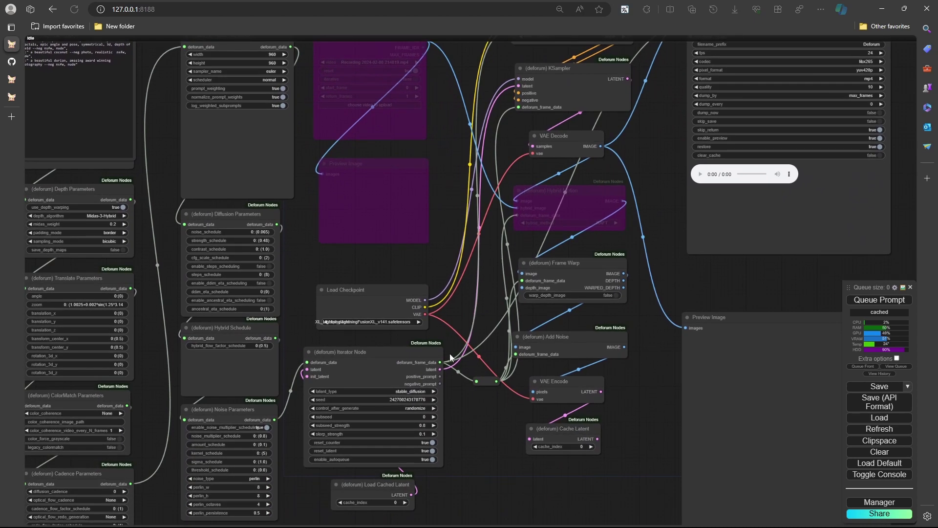
left_click_drag(432, 130, 440, 231)
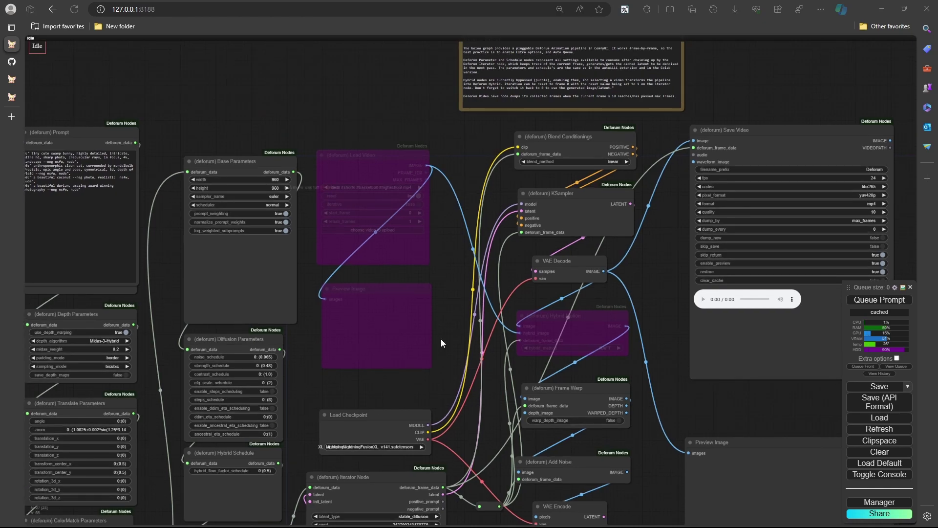
left_click_drag(441, 342, 427, 298)
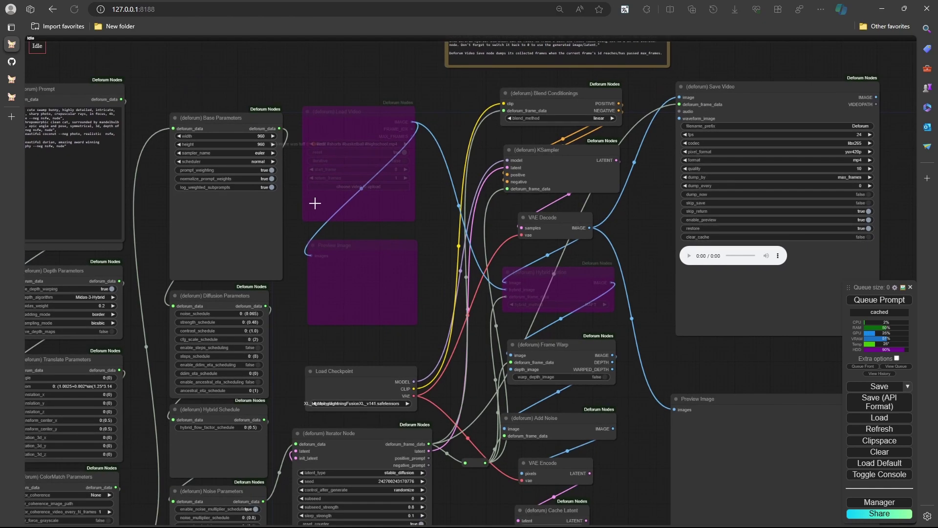
scroll(421, 310, "down", 2)
left_click_drag(427, 213, 408, 128)
scroll(457, 386, "up", 7)
scroll(408, 128, "down", 5)
scroll(409, 142, "down", 5)
scroll(425, 180, "up", 1)
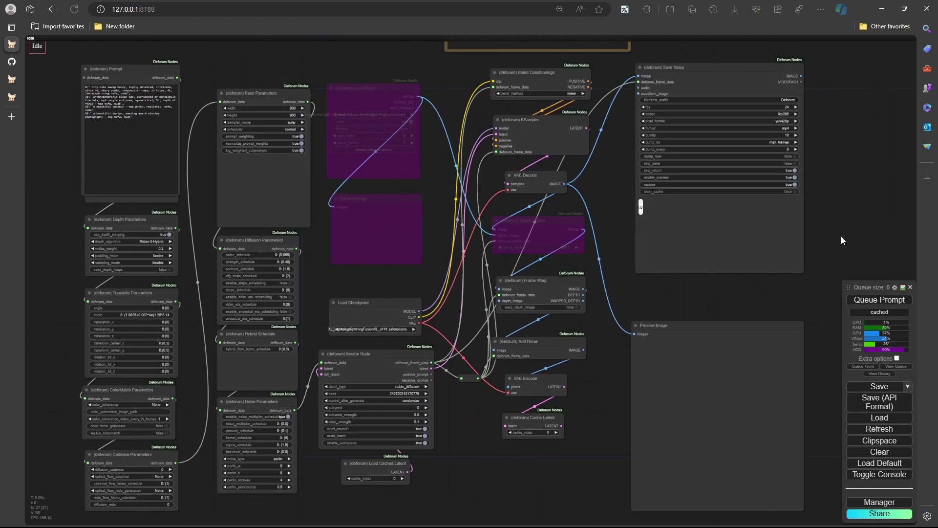
Step: Queue the workflow to render its first frames and turn off Auto Queue
left_click(882, 305)
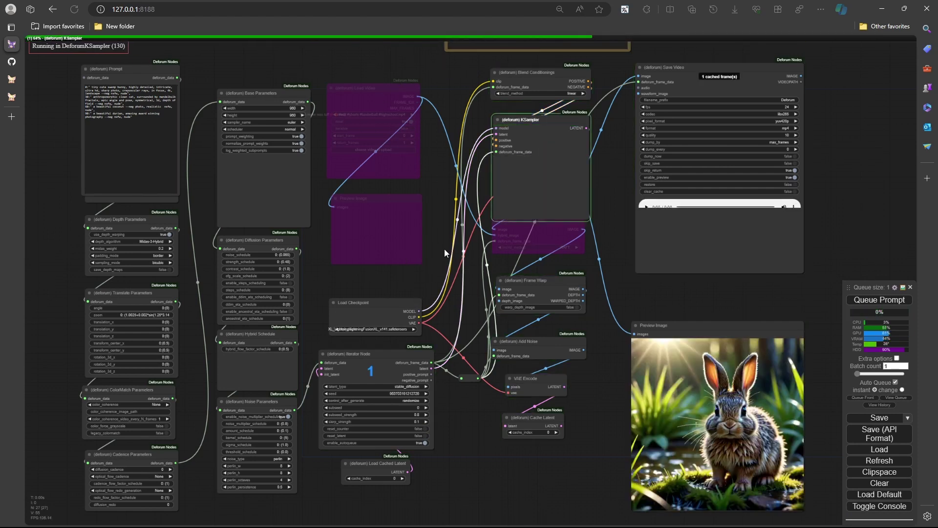
mouse_move(444, 248)
left_mouse_down()
mouse_move(452, 272)
mouse_move(454, 260)
left_mouse_up()
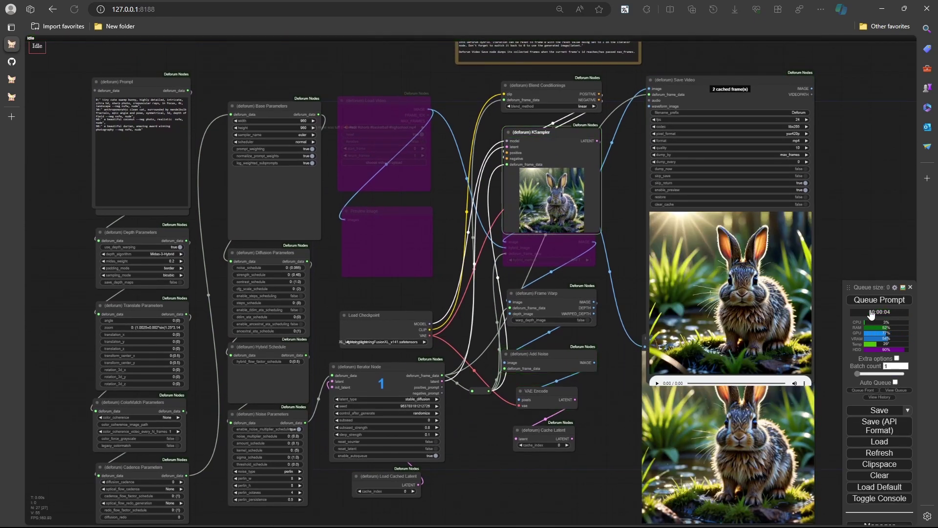
left_click_drag(446, 268, 451, 308)
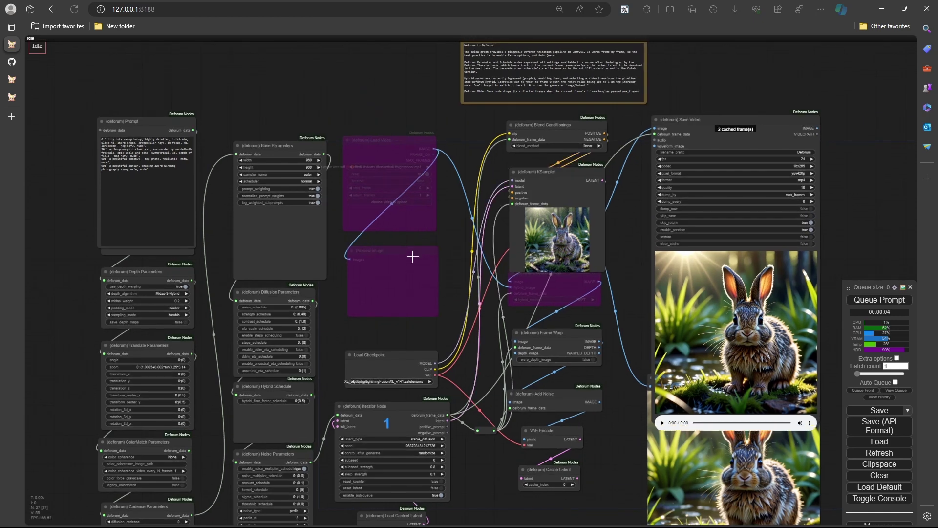
Step: Remove the bypass from the Load Video, Preview Image and Hybrid Motion nodes
left_click_drag(365, 139, 415, 305)
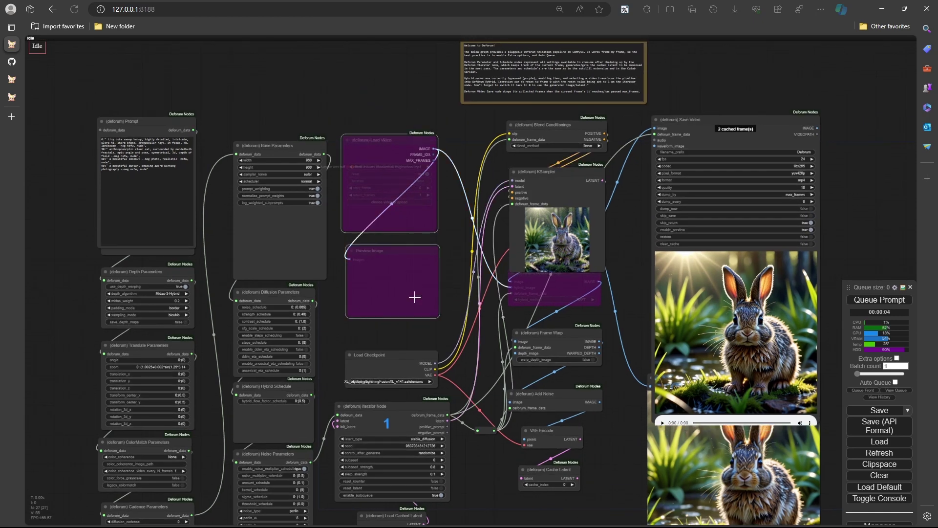
key("ctrl+b")
left_click(524, 276)
key("ctrl+b")
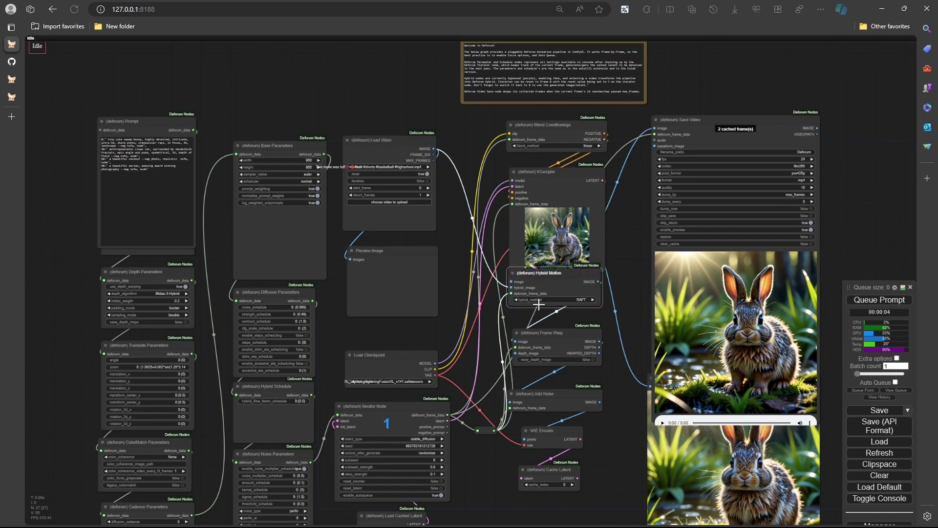
Step: Queue a single run with the hybrid nodes active, and turn on Auto Queue to render frames continuously
left_click(878, 299)
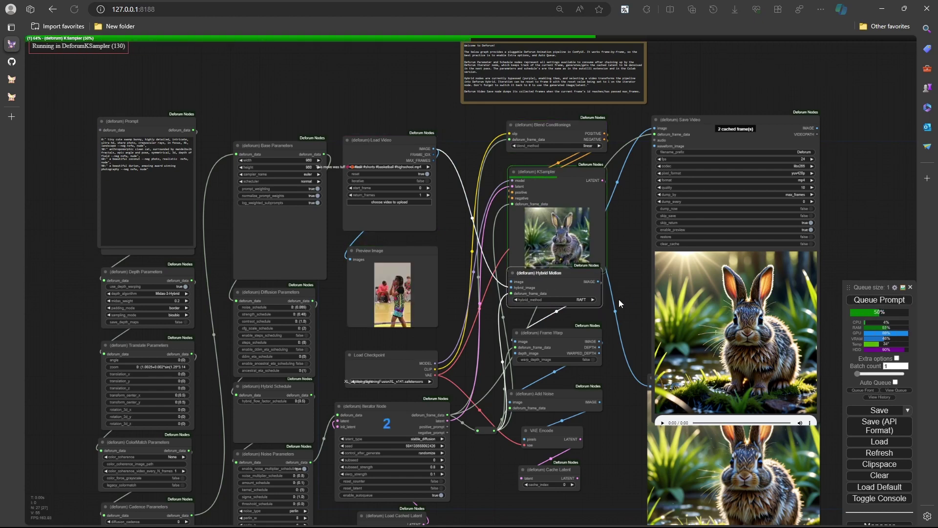
left_click_drag(629, 295, 623, 251)
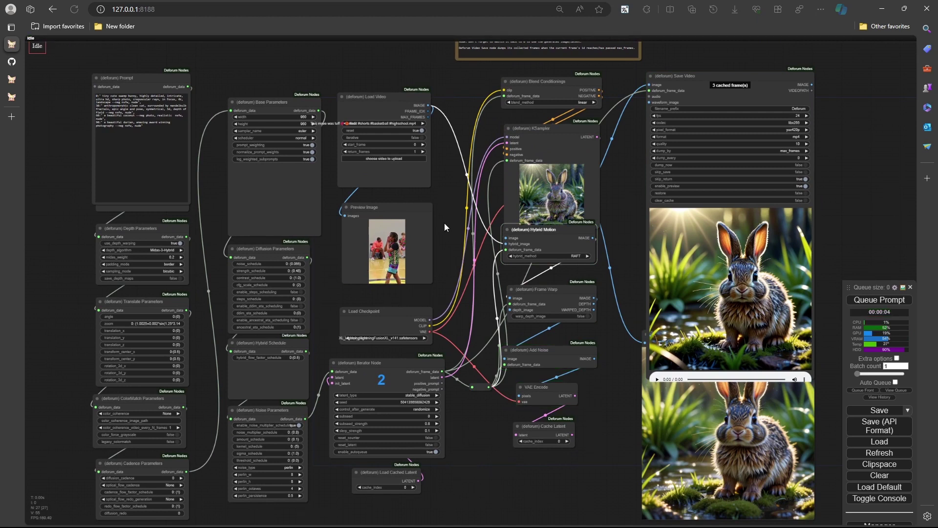
left_click(895, 382)
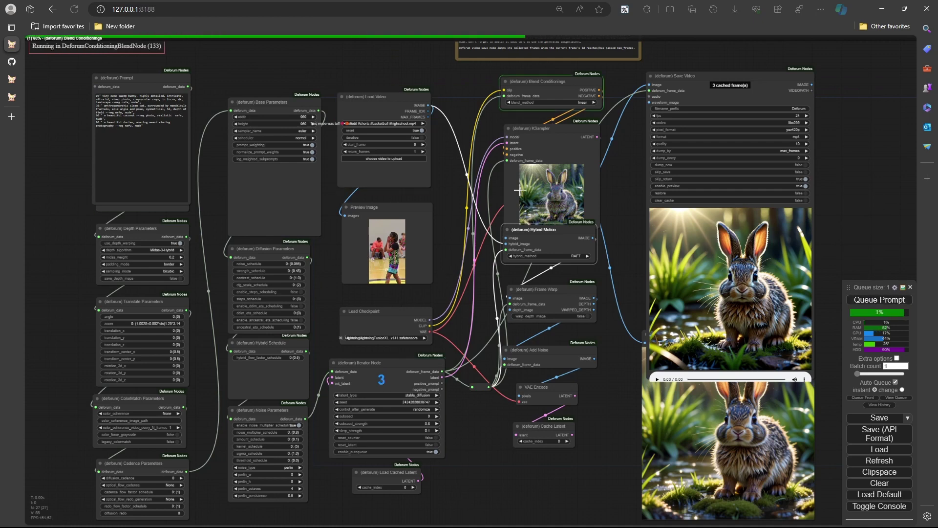
left_click_drag(438, 246, 438, 225)
scroll(433, 211, "down", 1)
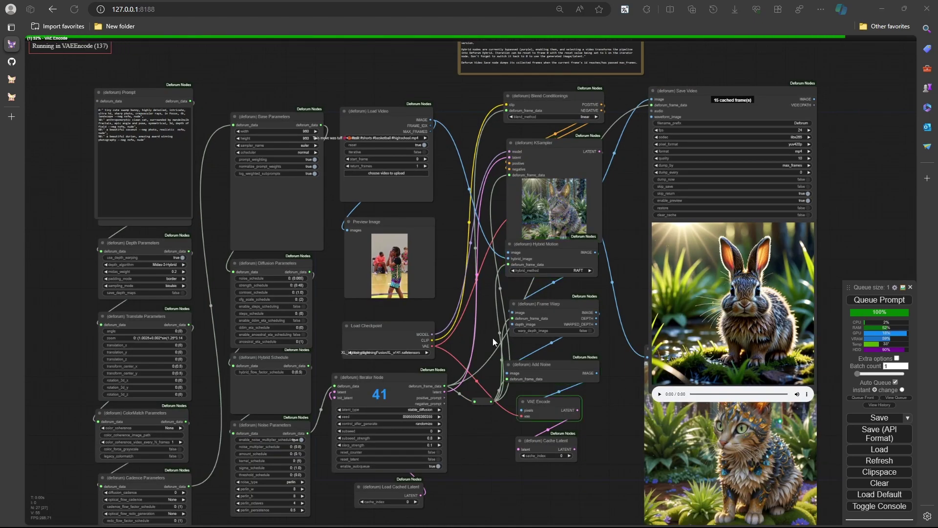
Step: Check the diffusion_cadence value in the Cadence Parameters node
left_click_drag(458, 335, 473, 296)
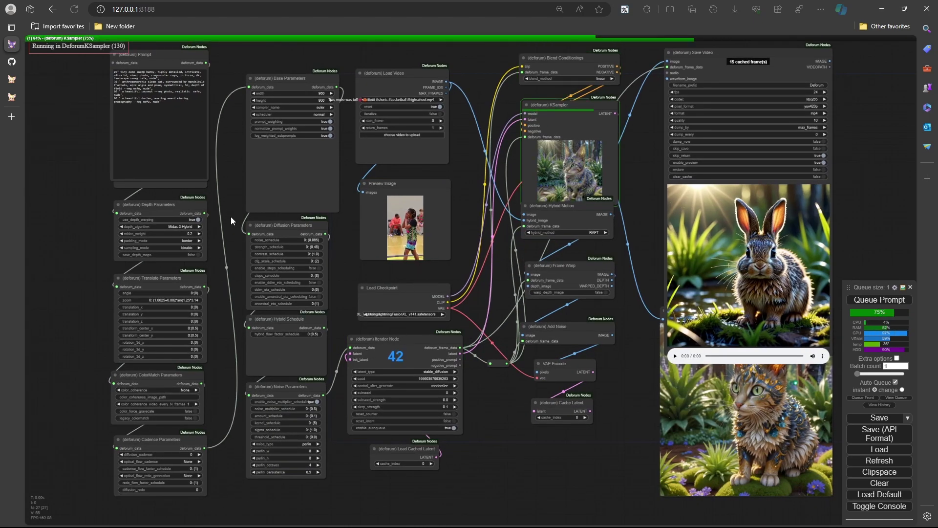
left_click_drag(228, 215, 415, 225)
scroll(393, 342, "up", 6)
left_click_drag(405, 364, 357, 195)
scroll(355, 492, "down", 1)
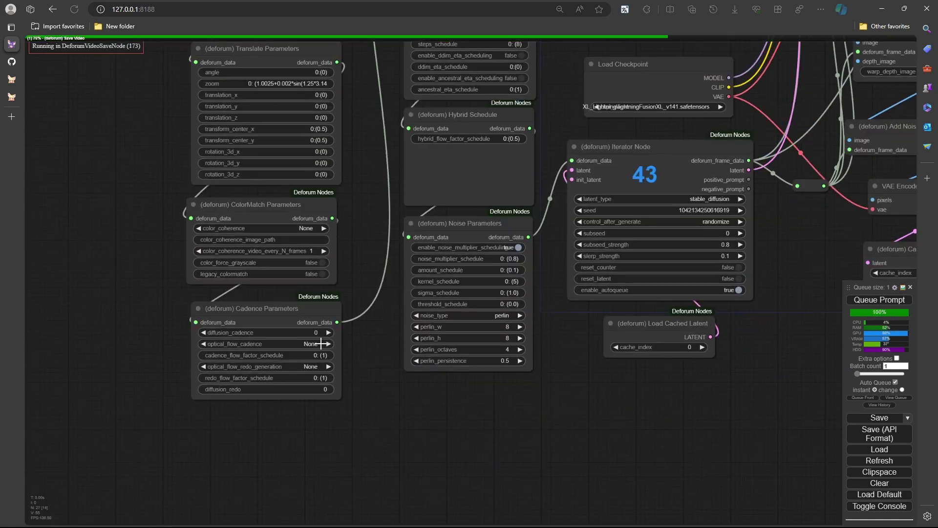
left_click(305, 332)
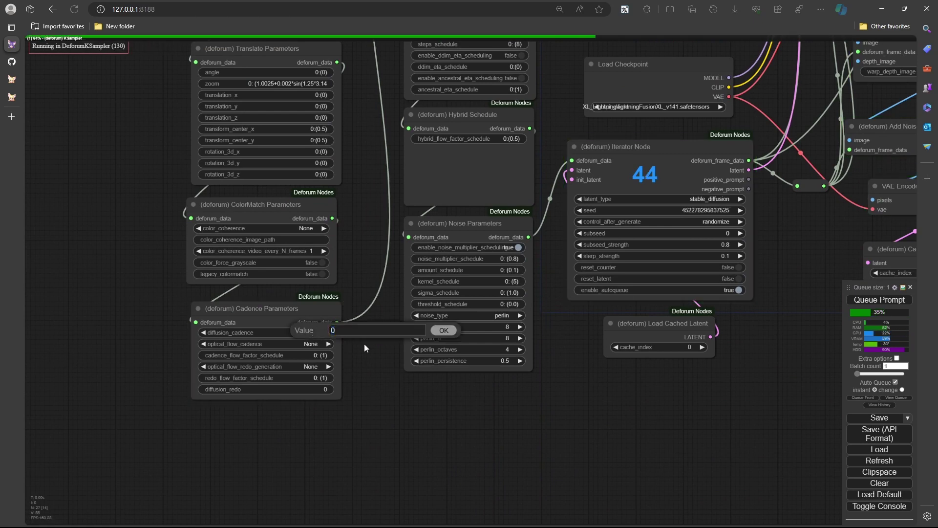
scroll(365, 344, "down", 2)
left_click(442, 331)
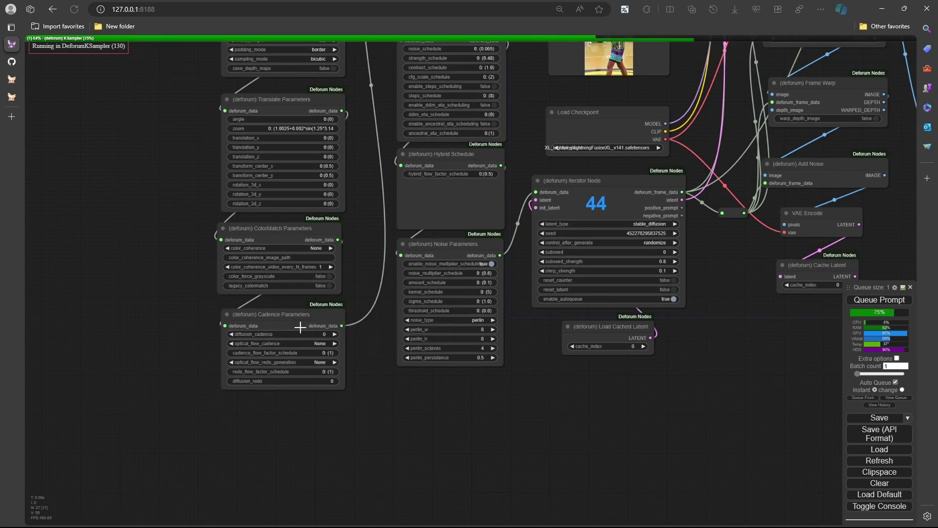
Step: Watch the continuous render, comparing the loaded video's frames with the KSampler and output previews
left_click_drag(351, 286, 224, 359)
scroll(224, 360, "down", 5)
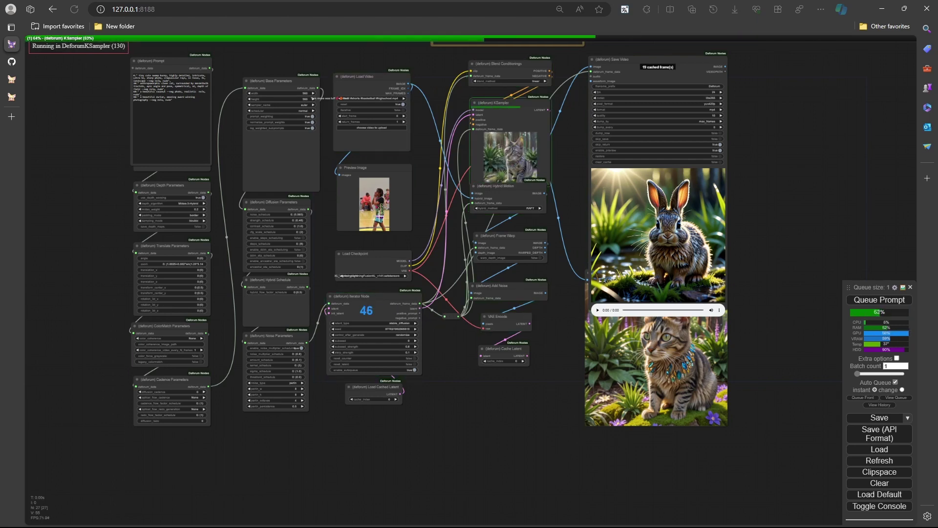
left_click_drag(562, 359, 562, 384)
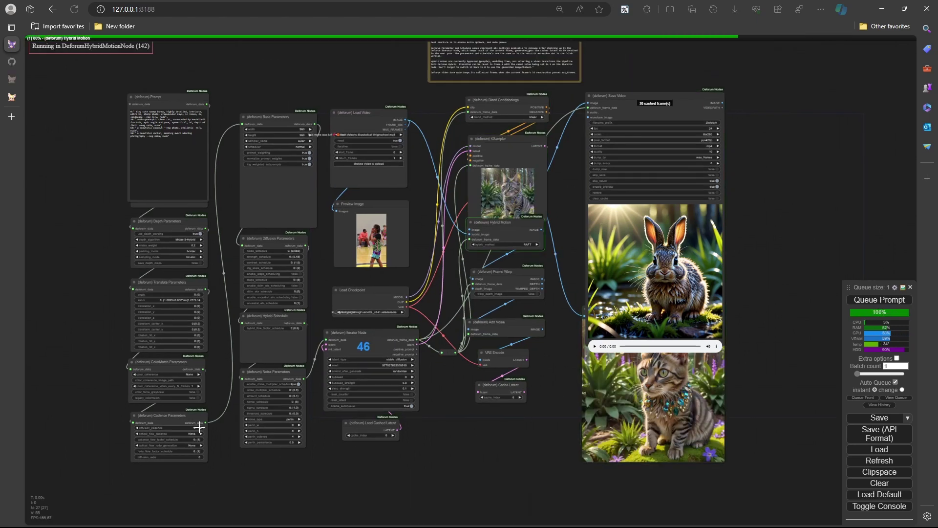
left_click_drag(442, 420, 440, 440)
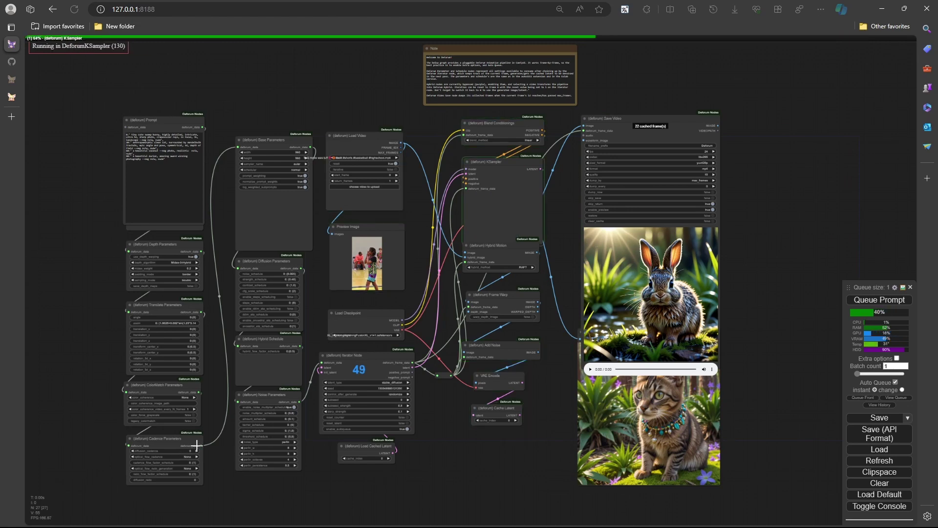
scroll(437, 325, "up", 4)
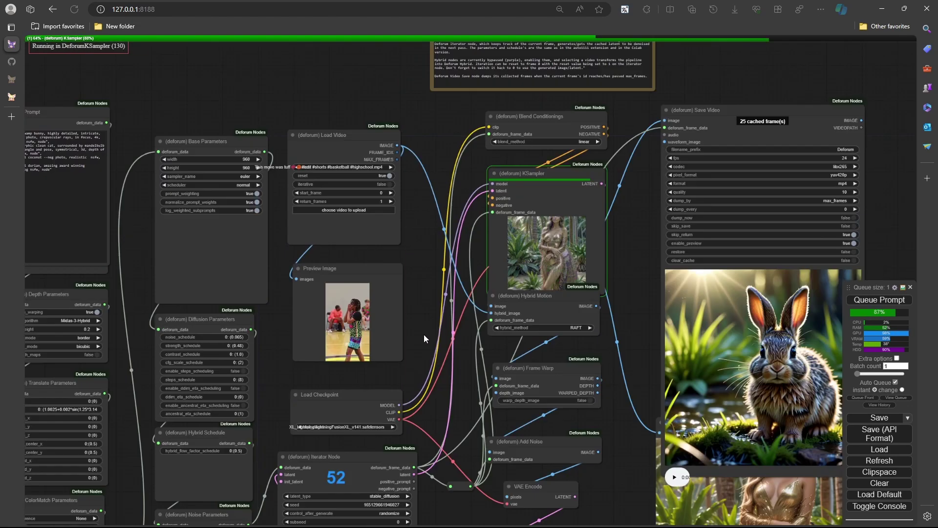
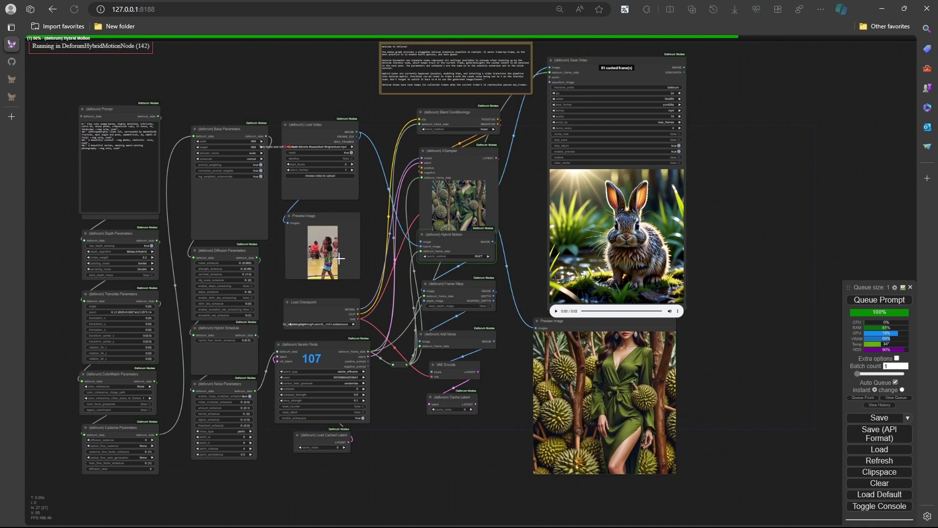
left_click_drag(385, 272, 412, 289)
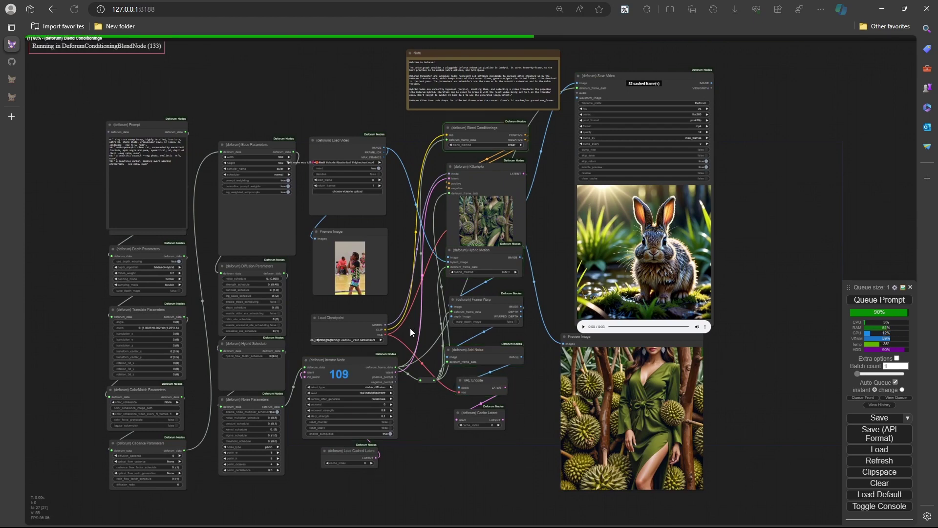
left_click_drag(410, 327, 377, 284)
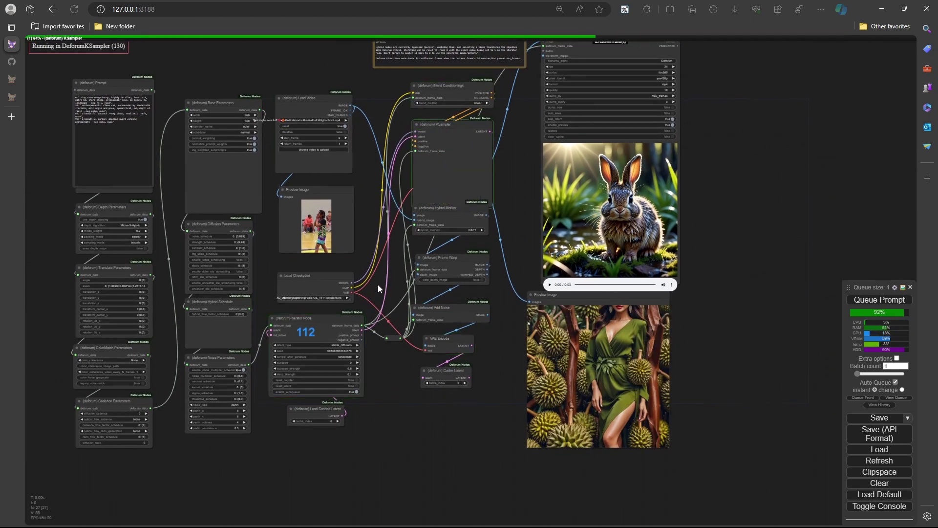
scroll(379, 259, "up", 2)
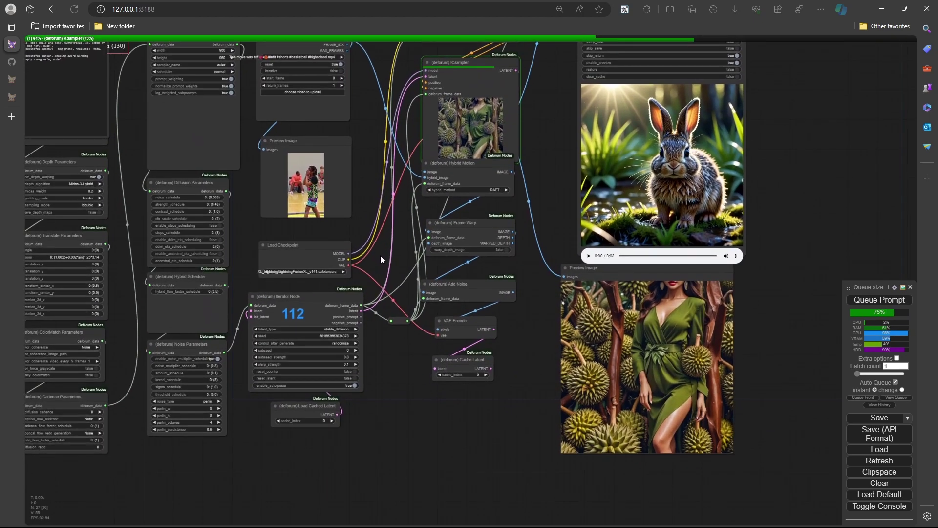
left_click_drag(388, 210, 326, 241)
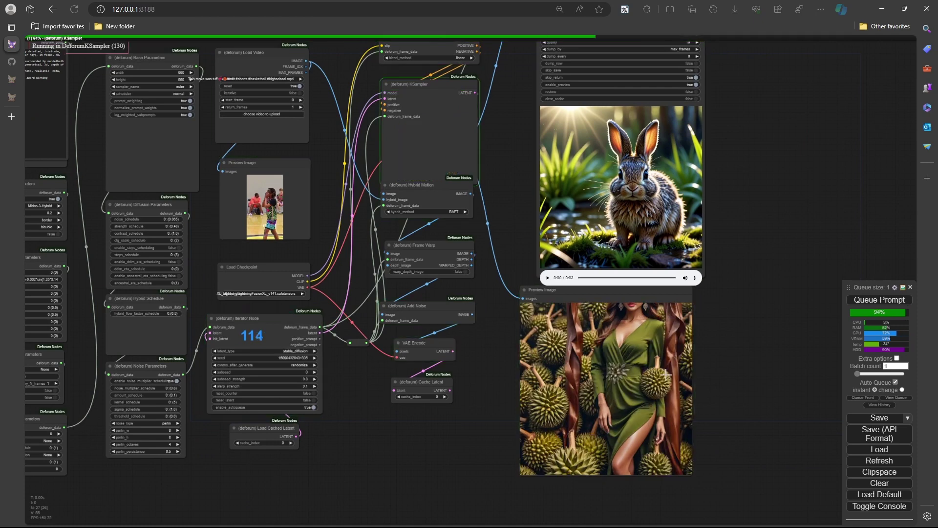
left_click_drag(495, 359, 510, 407)
left_click_drag(362, 244, 411, 235)
scroll(415, 310, "down", 1)
left_click_drag(416, 310, 408, 291)
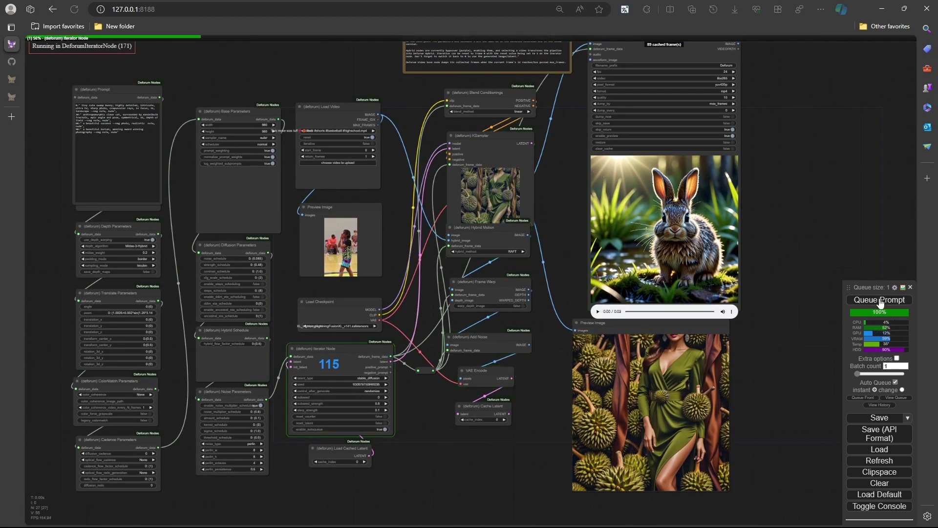
Step: Turn off Auto Queue and set dump_now to true in the Save Video node
left_click(896, 382)
scroll(518, 391, "up", 4)
left_click_drag(504, 353, 349, 354)
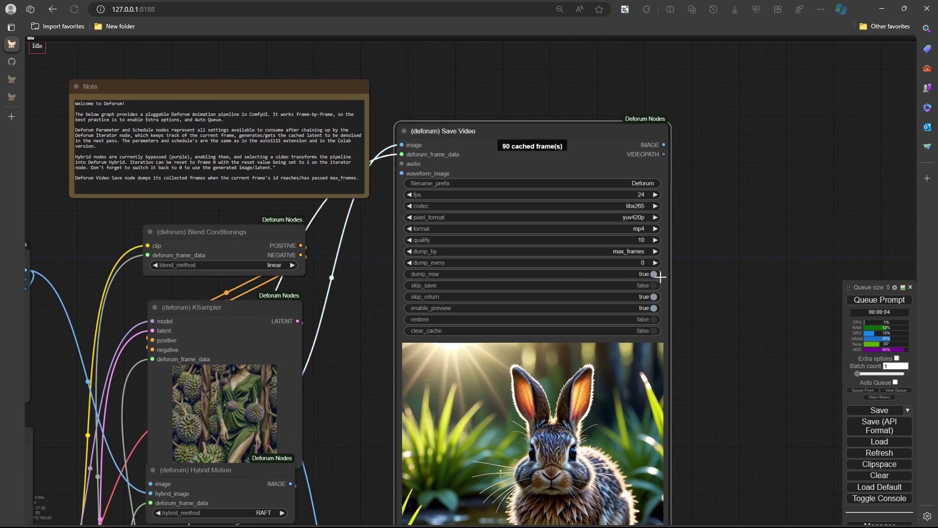
Step: Queue one more run to dump the cached frames to a video, and review the workflow while it processes
scroll(722, 294, "down", 3)
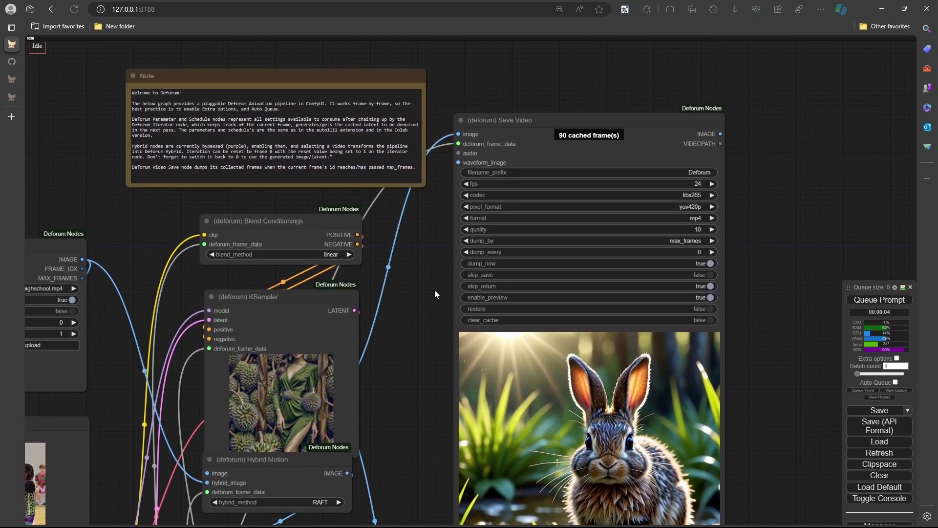
scroll(435, 289, "down", 3)
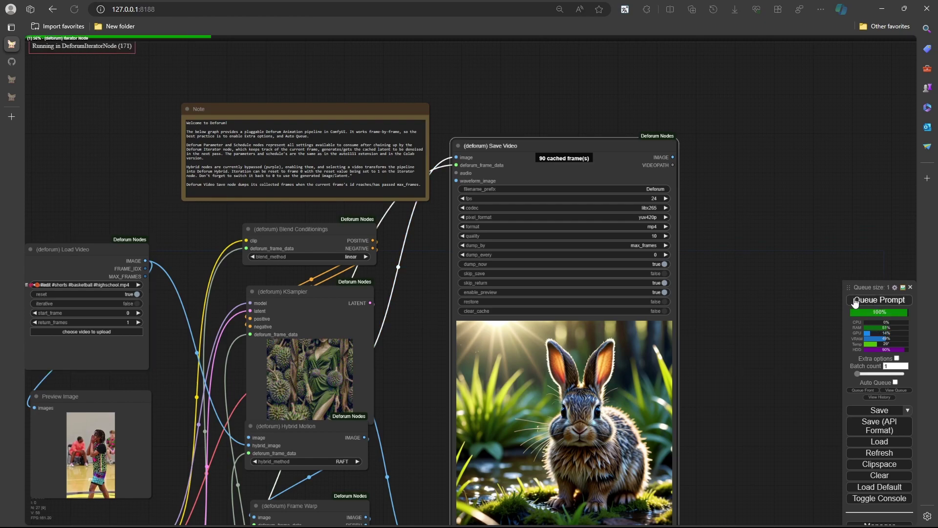
left_click_drag(732, 344, 730, 203)
scroll(733, 234, "down", 2)
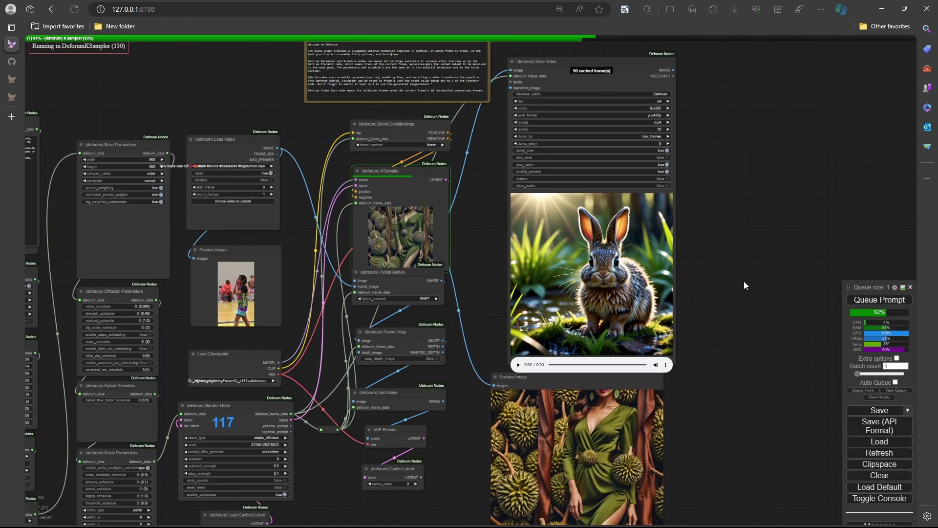
left_click_drag(739, 274, 784, 272)
scroll(778, 301, "down", 3)
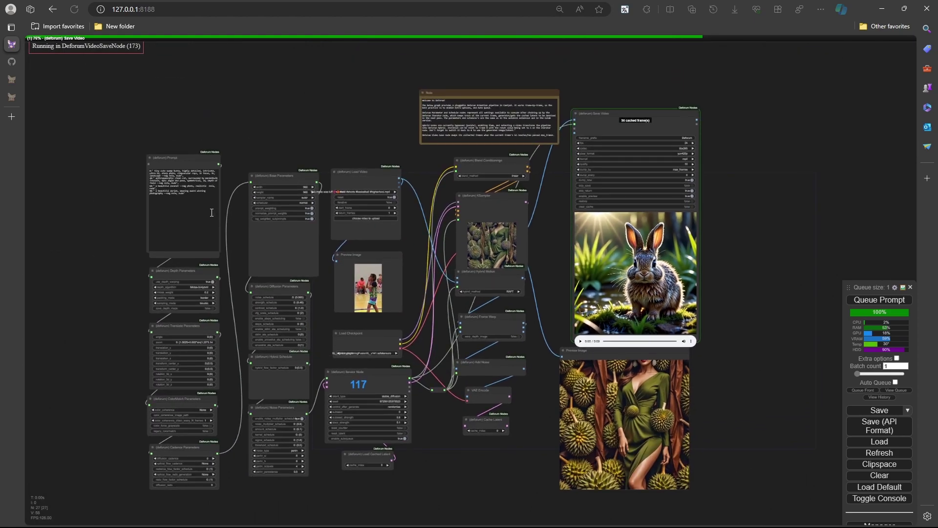
scroll(234, 205, "up", 11)
left_click_drag(247, 225, 310, 242)
scroll(340, 242, "down", 6)
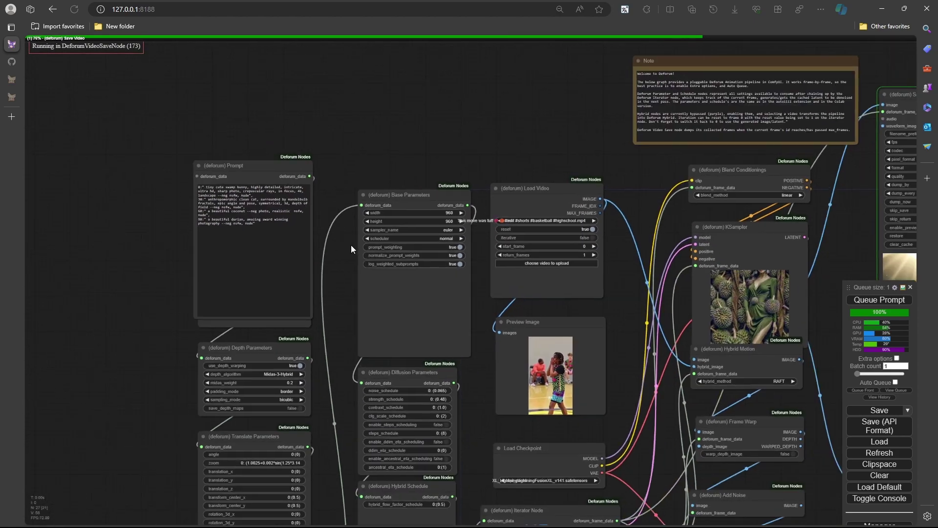
left_click_drag(597, 356, 408, 156)
scroll(435, 163, "down", 3)
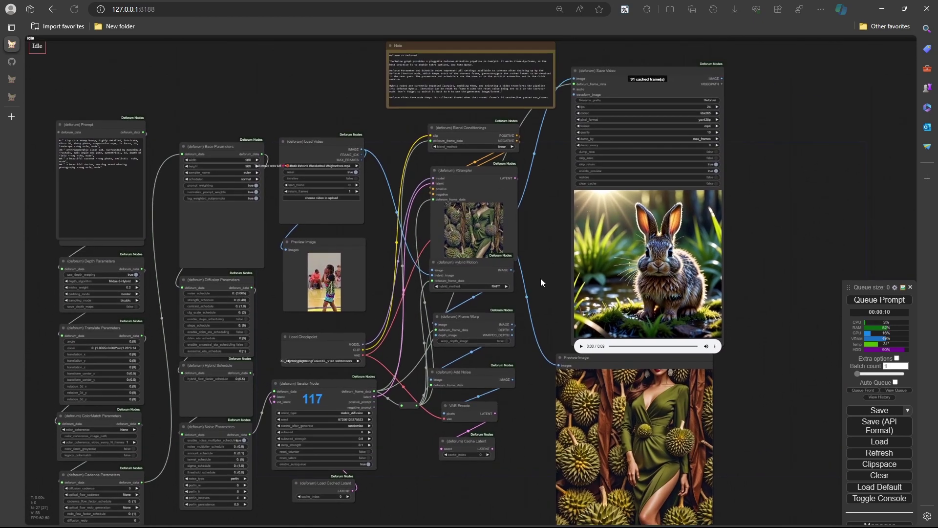
Step: Check ComfyUI's output folder for the saved Deforum_0.mp4 video, and return to the workflow
scroll(541, 282, "down", 2)
mouse_move(532, 524)
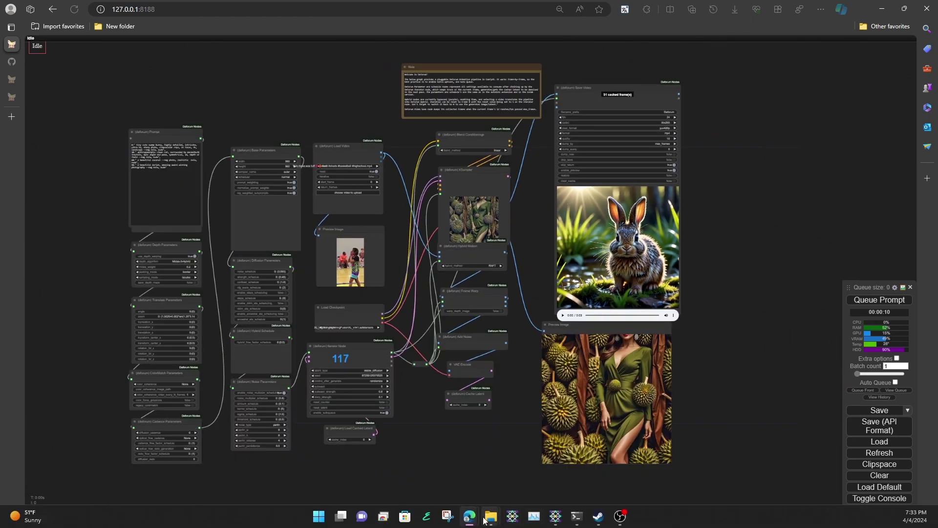
left_click(462, 465)
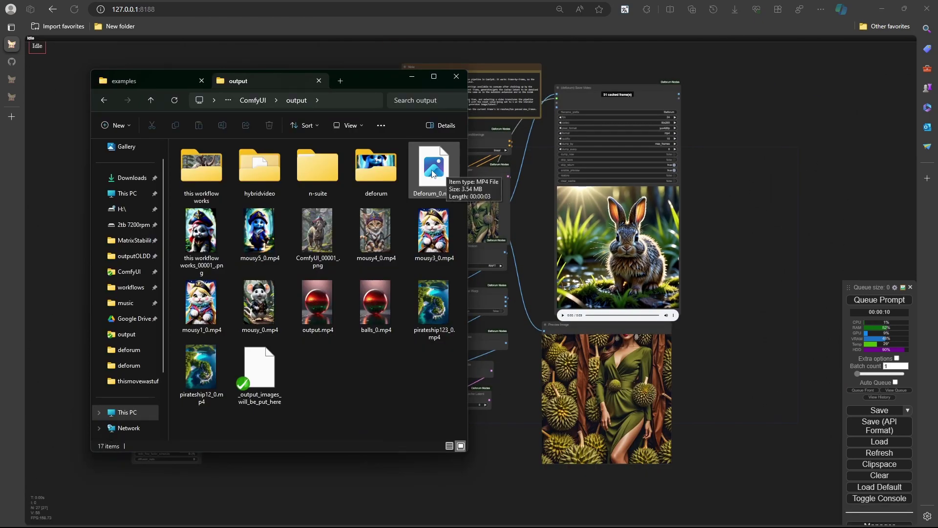
left_click(754, 201)
Step: Play the saved animation in the Save Video node's preview and review the node's settings
scroll(754, 201, "up", 7)
left_click(380, 423)
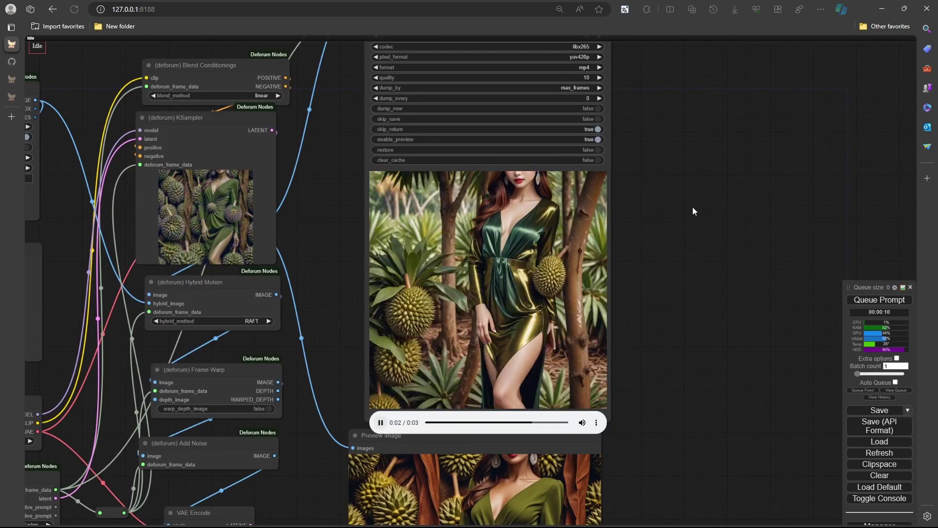
left_click_drag(691, 206, 687, 238)
left_click_drag(668, 292, 630, 323)
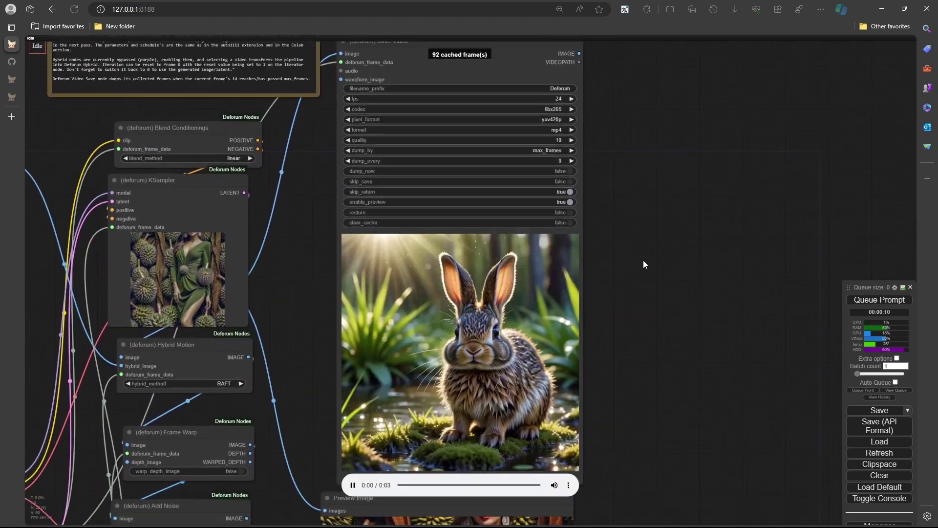
left_click_drag(643, 265, 644, 238)
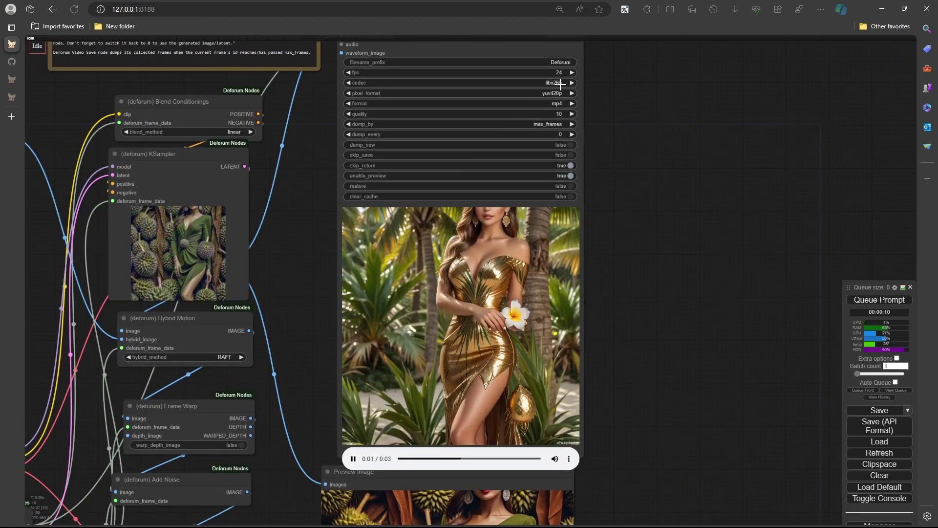
Step: Set the Save Video node's codec to libx264 and queue a run with dump_now enabled
left_click(559, 83)
left_click(567, 92)
left_click_drag(640, 107, 691, 248)
scroll(650, 198, "up", 5)
left_click(571, 164)
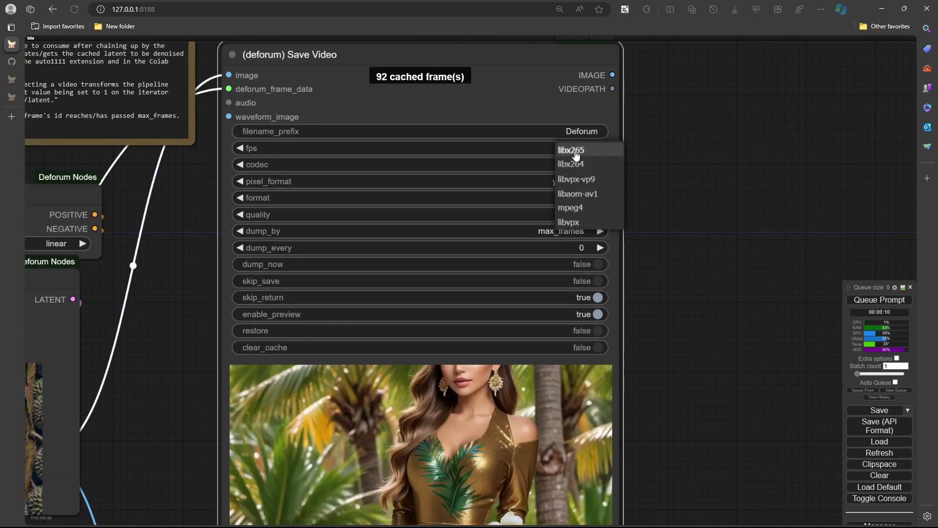
left_click(569, 147)
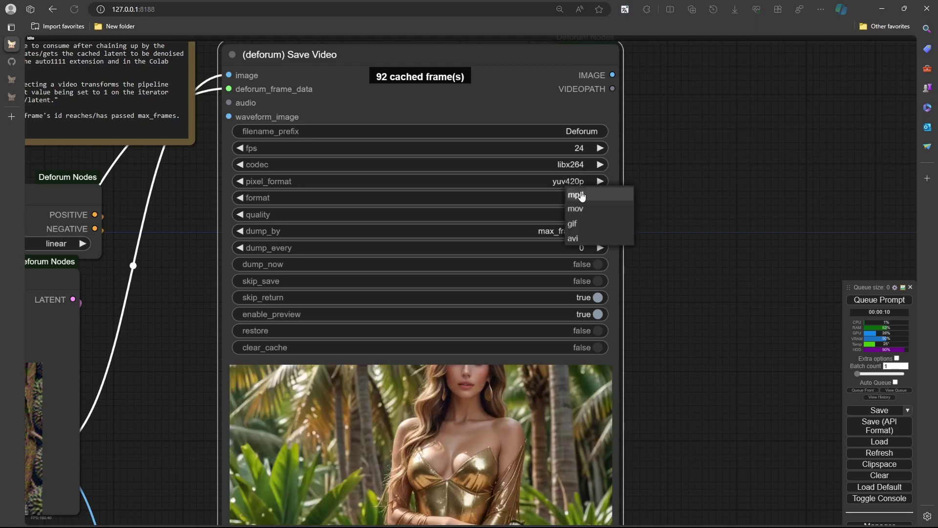
scroll(704, 234, "down", 5)
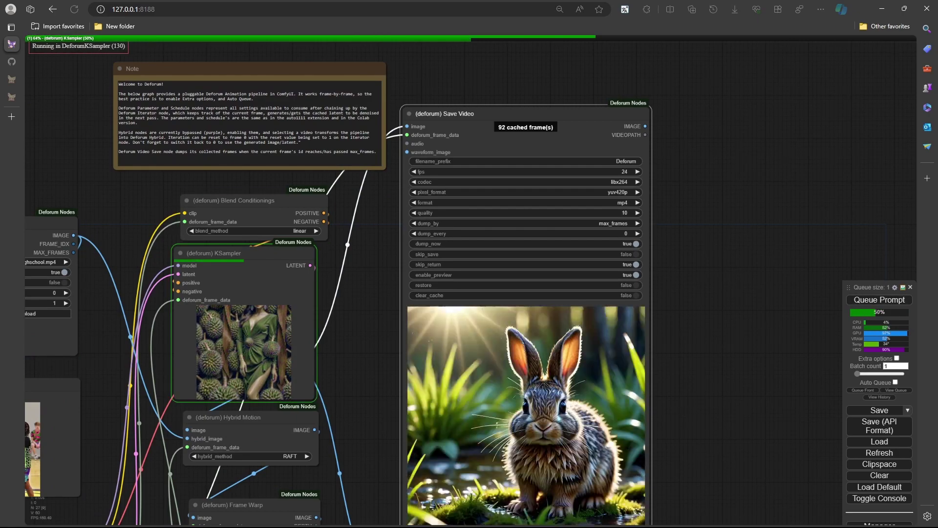
Step: Open Deforum_2.mp4 from the ComfyUI output folder, watch it play, and close the player
left_click_drag(1, 124, 554, 71)
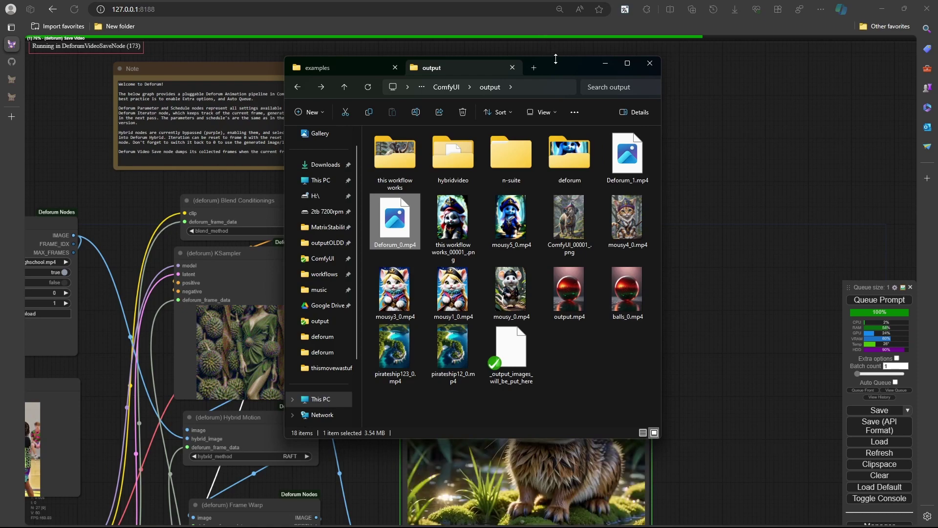
left_click_drag(560, 66, 526, 82)
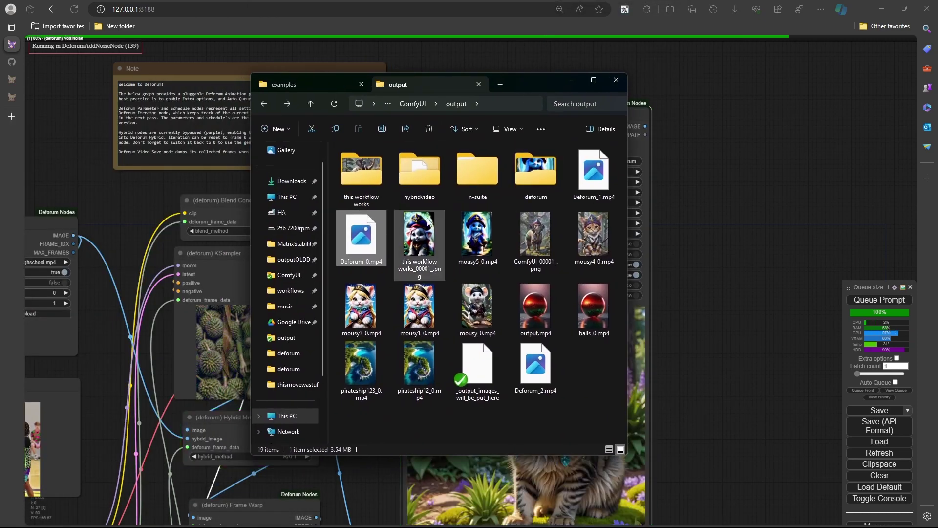
left_click(602, 177)
double_click(594, 176)
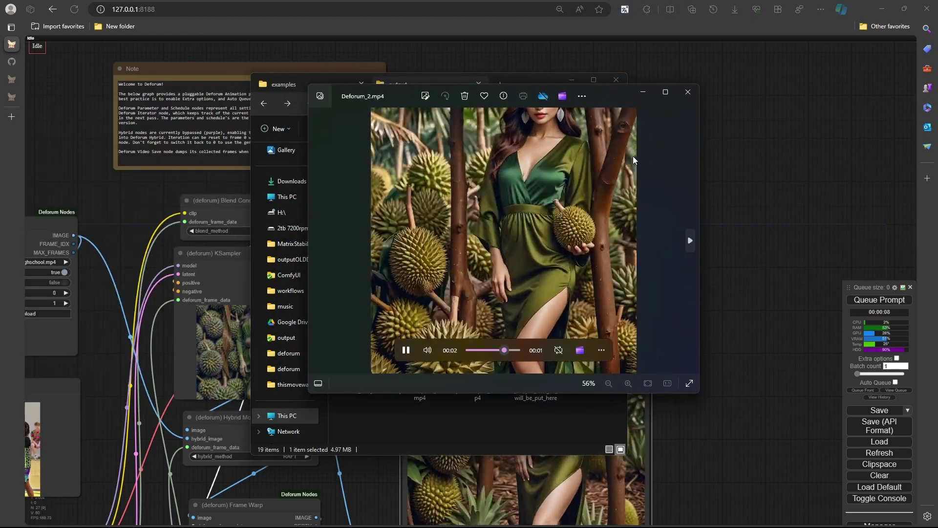
left_click(688, 92)
Step: Convert the width and height settings of the Base Parameters node to inputs
left_click_drag(168, 187, 548, 184)
left_click_drag(314, 298, 366, 277)
scroll(365, 271, "up", 5)
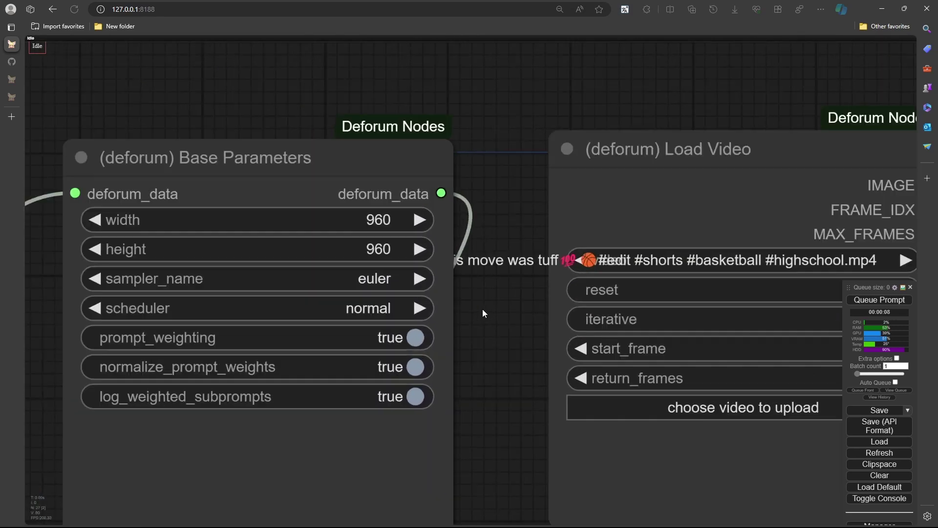
scroll(482, 309, "up", 1)
left_click_drag(482, 309, 509, 251)
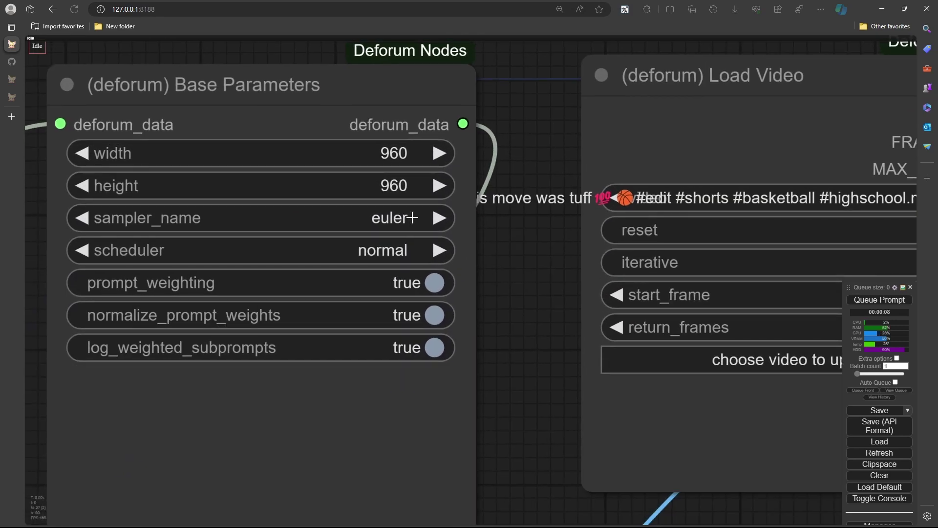
scroll(419, 206, "down", 4)
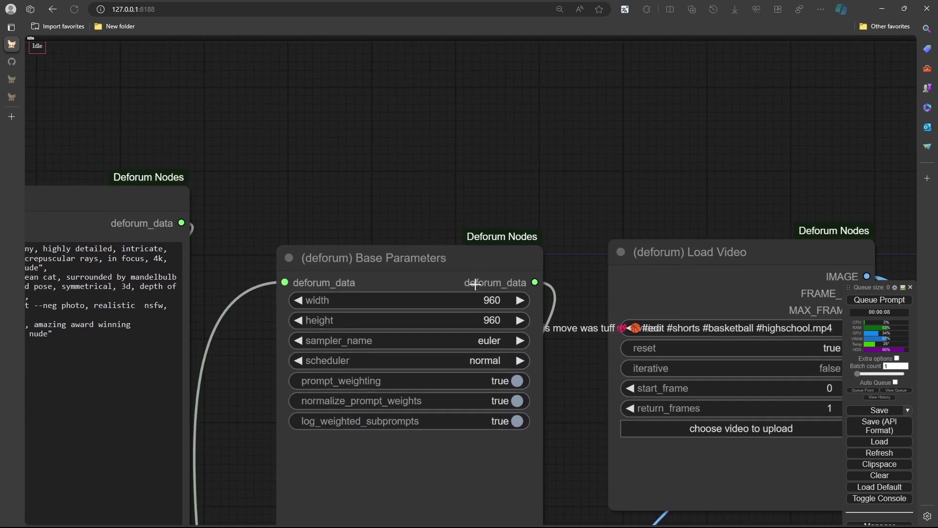
right_click(386, 255)
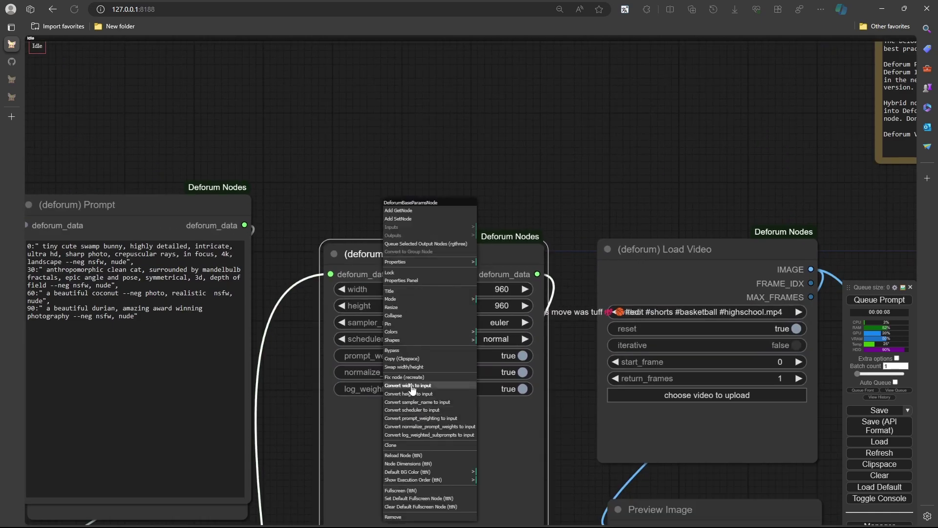
left_click(412, 386)
right_click(398, 252)
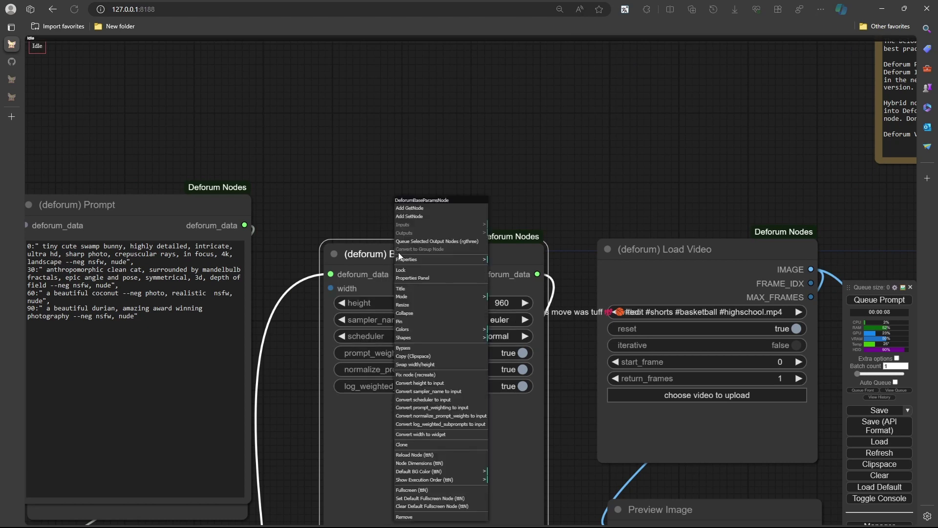
left_click(429, 383)
Step: Add an SDXL Resolutions (WLSH) node set to 1216x832 portrait and connect it to the Base Parameters width and height inputs
left_click_drag(431, 178, 414, 305)
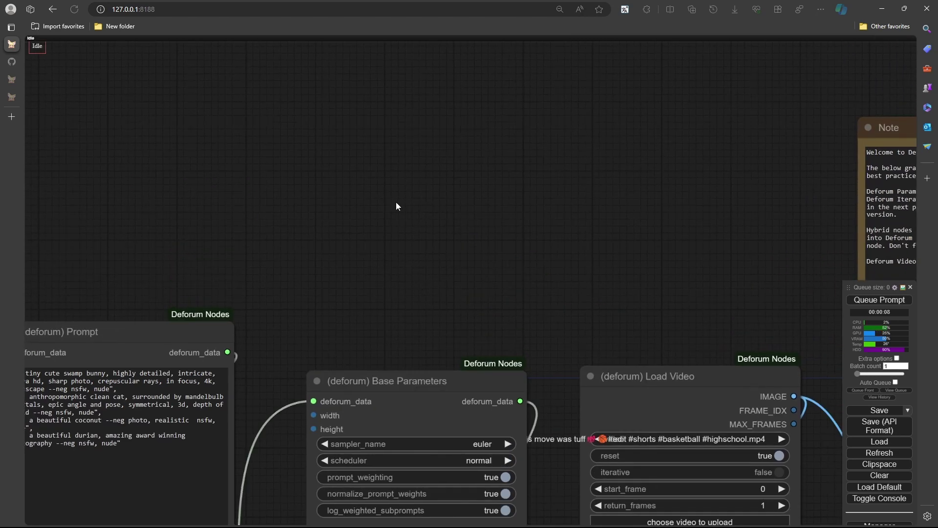
double_click(395, 202)
type("sdxl ")
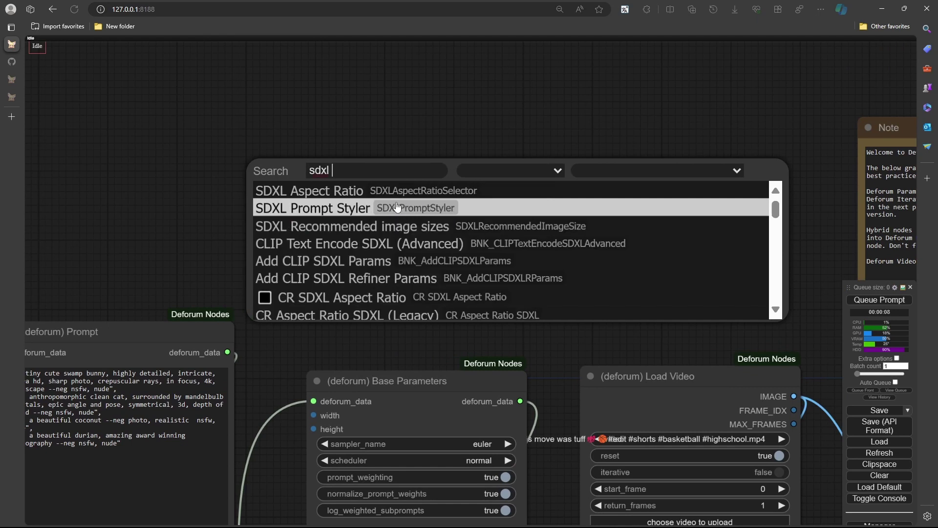
type("res")
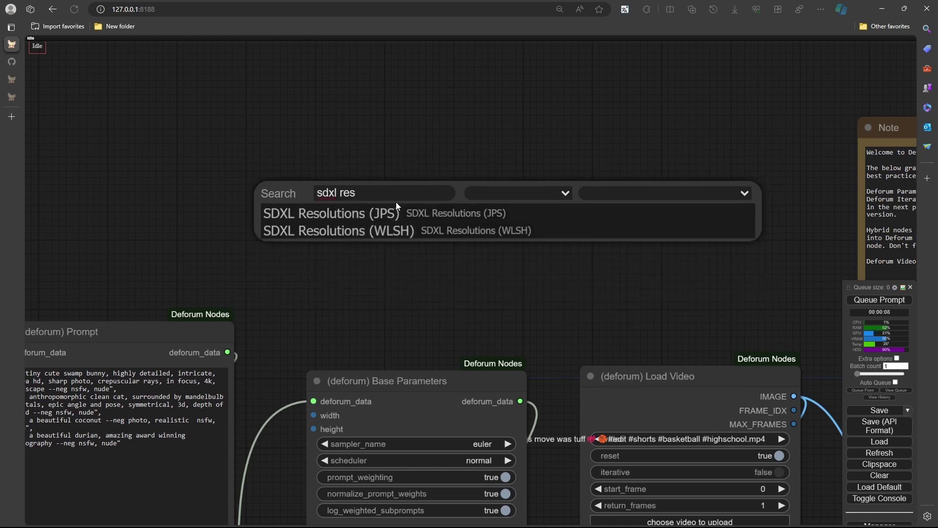
left_click(406, 230)
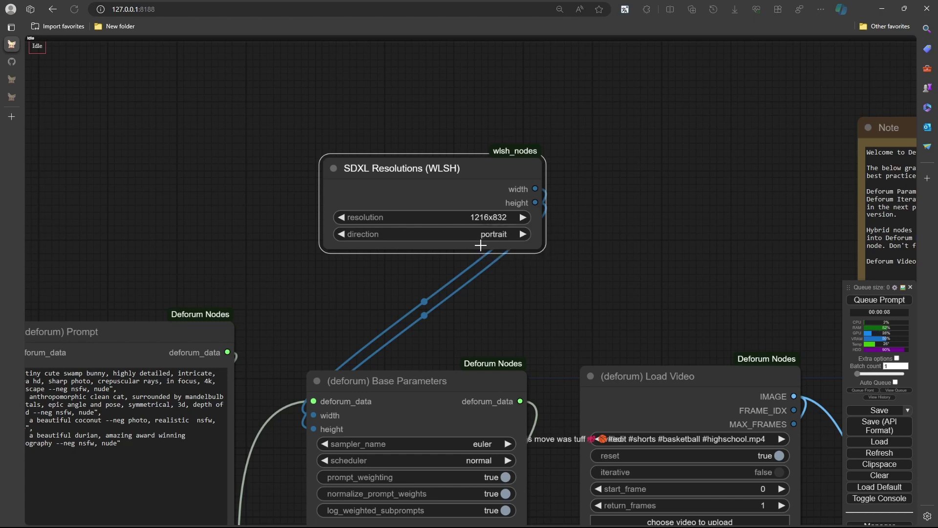
Step: Look over the whole workflow, from the SDXL Resolutions and parameter nodes to the Save Video output
scroll(626, 254, "down", 5)
left_click_drag(625, 256, 495, 219)
left_click_drag(553, 228, 423, 175)
scroll(436, 163, "down", 6)
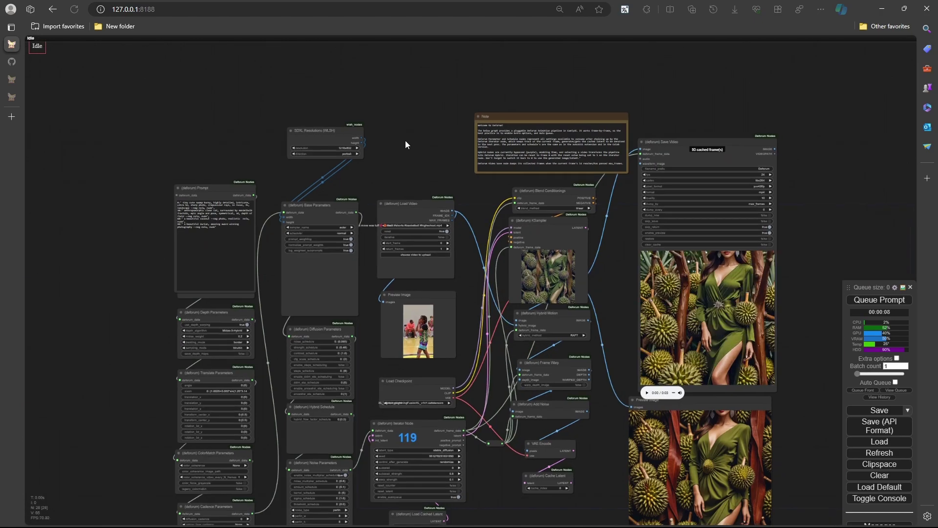
left_click_drag(592, 432, 493, 355)
left_click_drag(523, 208, 561, 230)
scroll(544, 227, "up", 2)
scroll(546, 254, "up", 3)
scroll(549, 253, "down", 5)
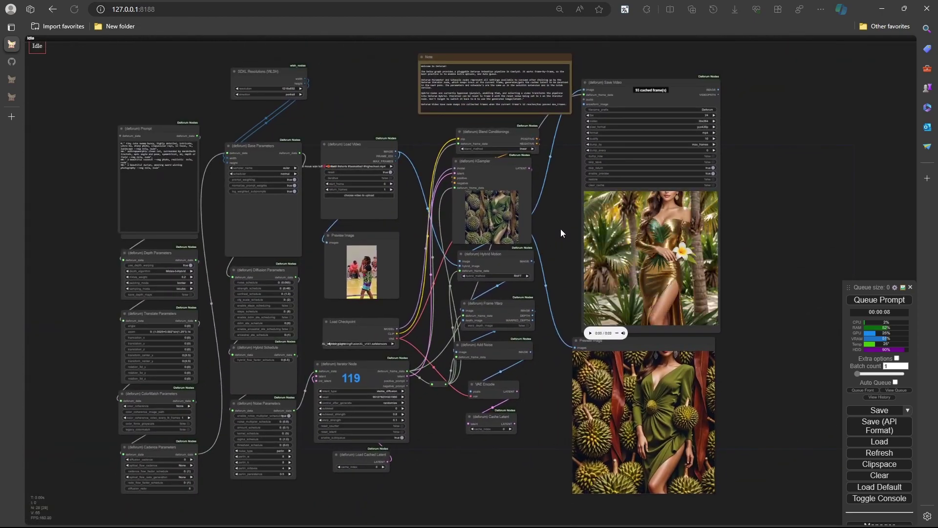
scroll(406, 206, "up", 5)
mouse_move(406, 206)
left_mouse_down()
mouse_move(410, 242)
mouse_move(375, 155)
mouse_move(411, 196)
left_mouse_up()
scroll(411, 241, "up", 2)
scroll(390, 207, "down", 2)
scroll(389, 206, "down", 3)
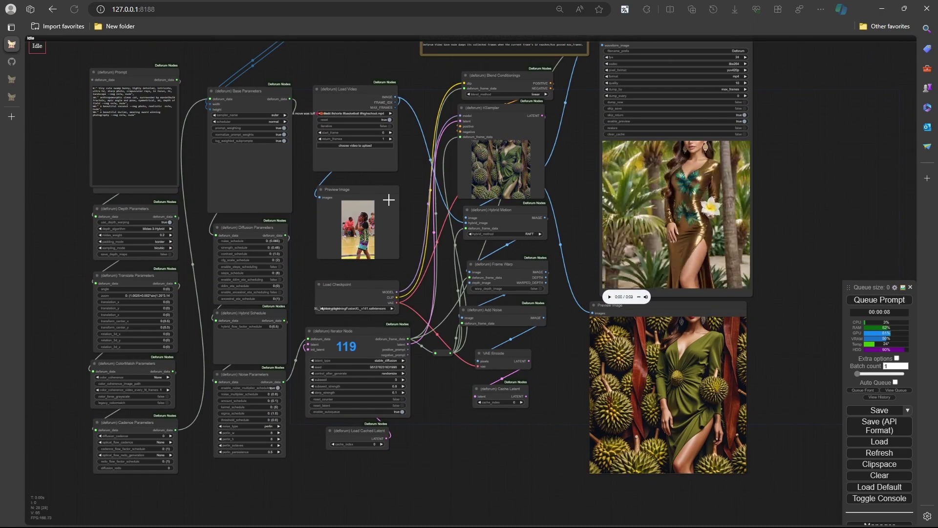
Step: Bypass the Load Video node, its Preview Image node and the Hybrid Motion node
left_click_drag(360, 65, 348, 239)
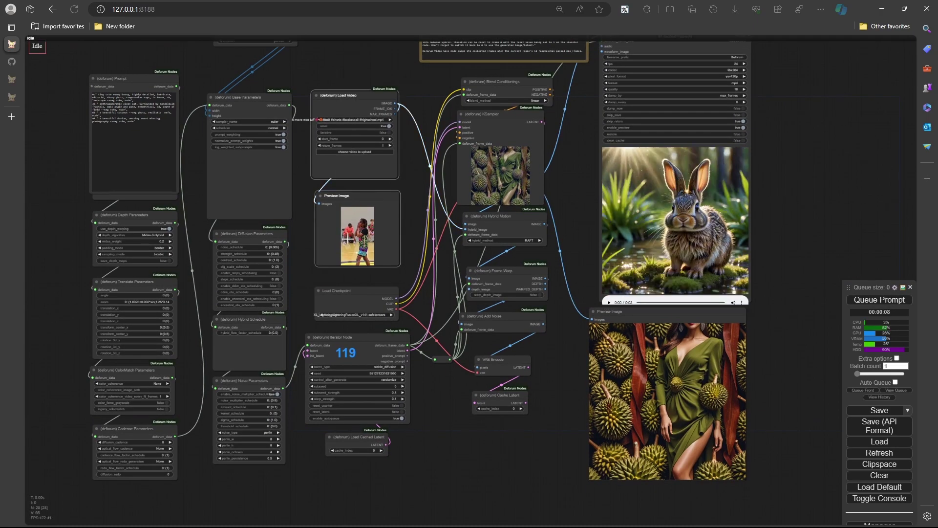
key("ctrl+b")
left_click(533, 231)
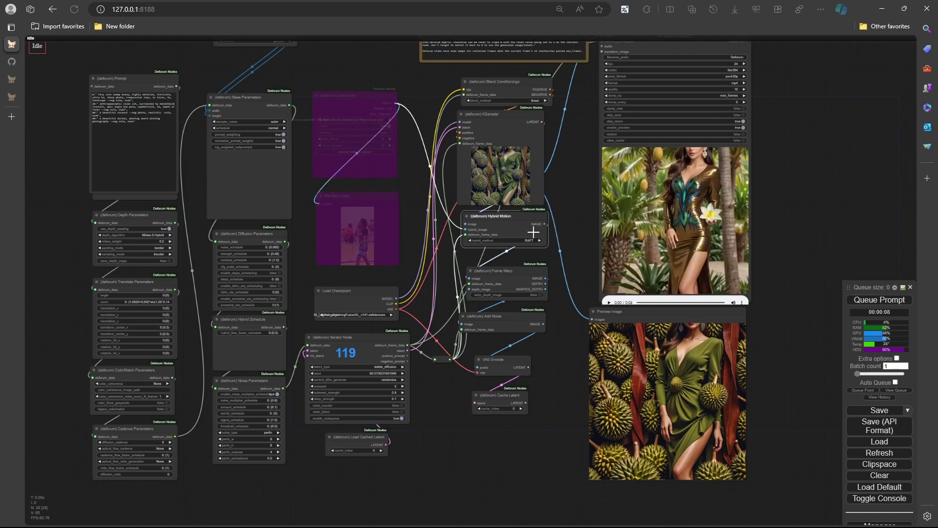
key("ctrl+b")
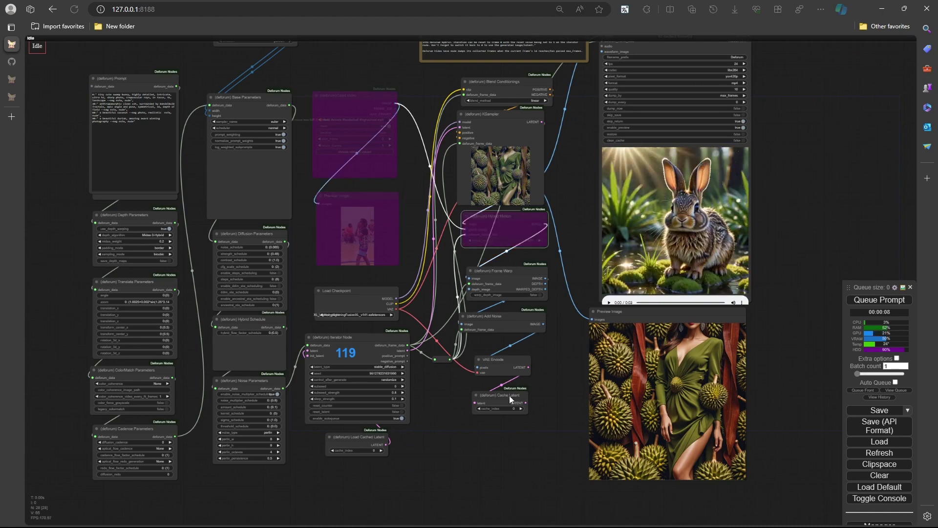
left_click_drag(562, 319, 565, 388)
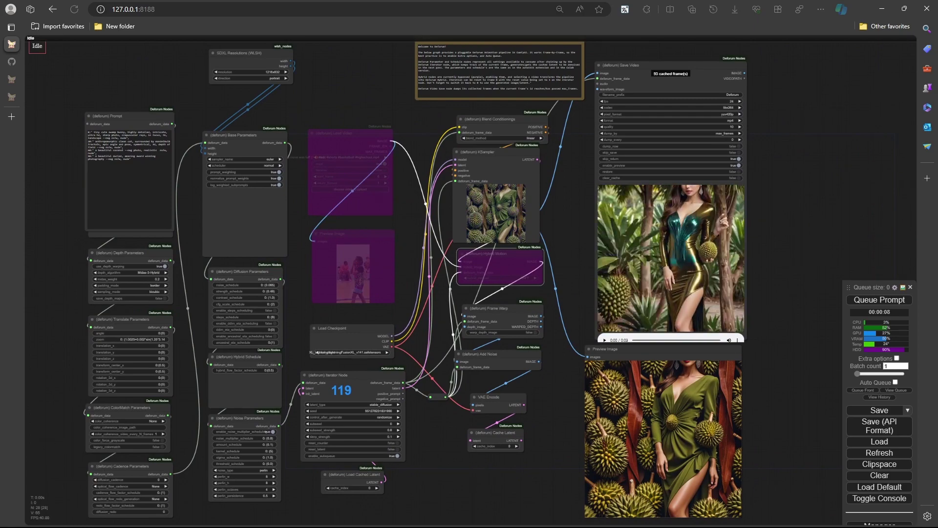
left_click_drag(429, 231, 412, 216)
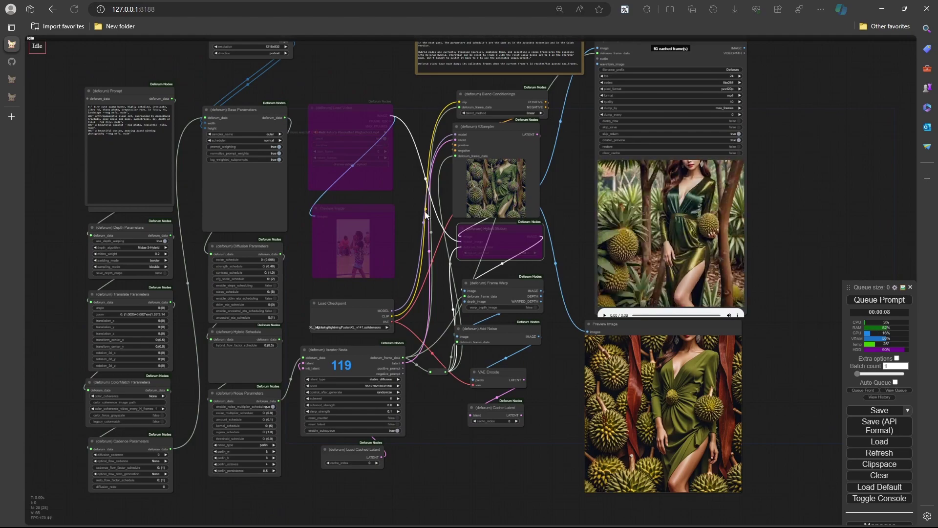
left_click_drag(429, 171, 433, 205)
scroll(433, 220, "up", 3)
scroll(433, 222, "down", 3)
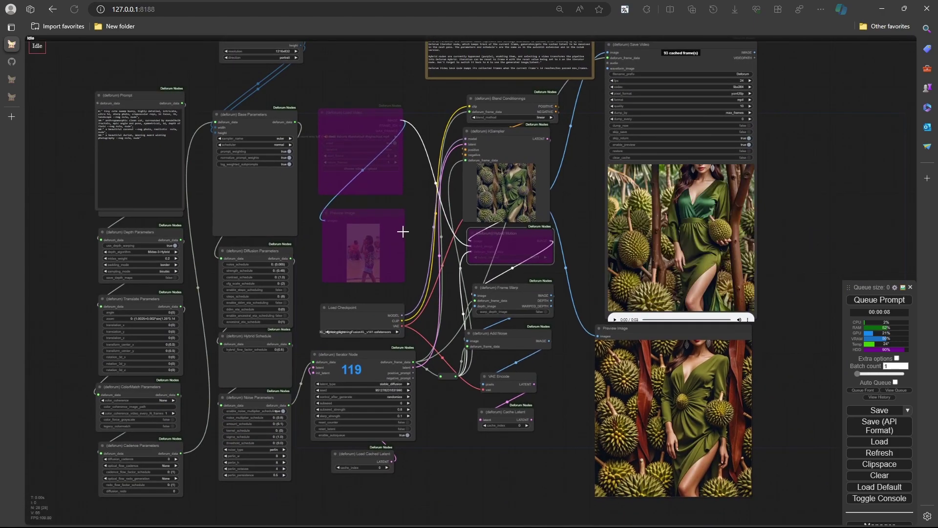
mouse_move(427, 200)
left_mouse_down()
mouse_move(420, 175)
mouse_move(425, 208)
left_mouse_up()
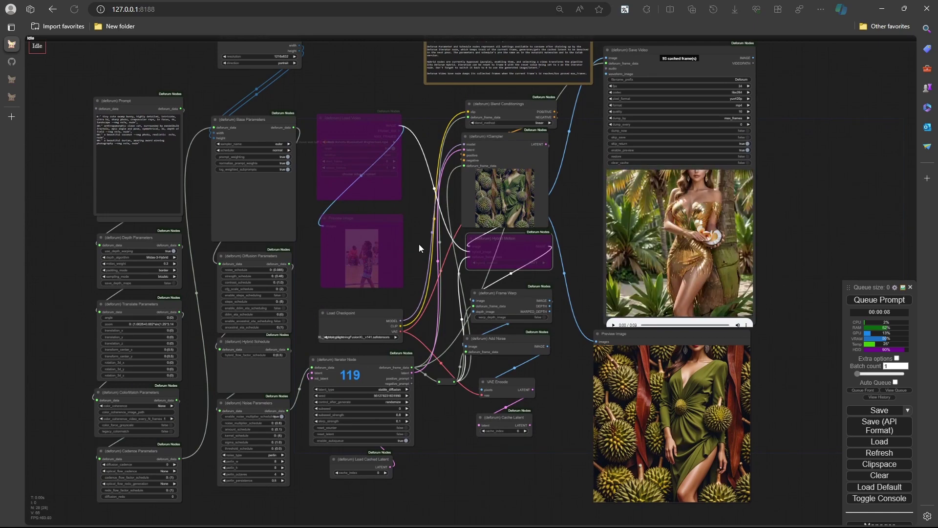
left_click_drag(421, 224, 417, 227)
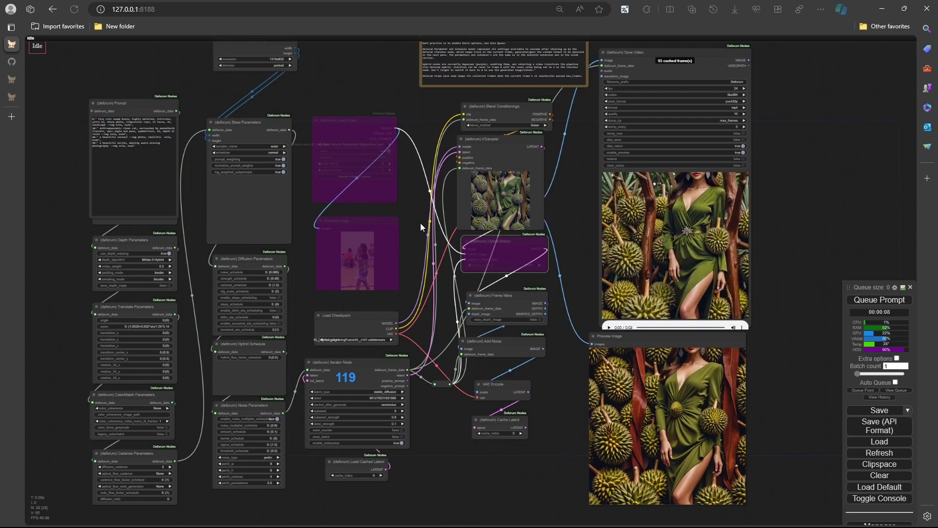